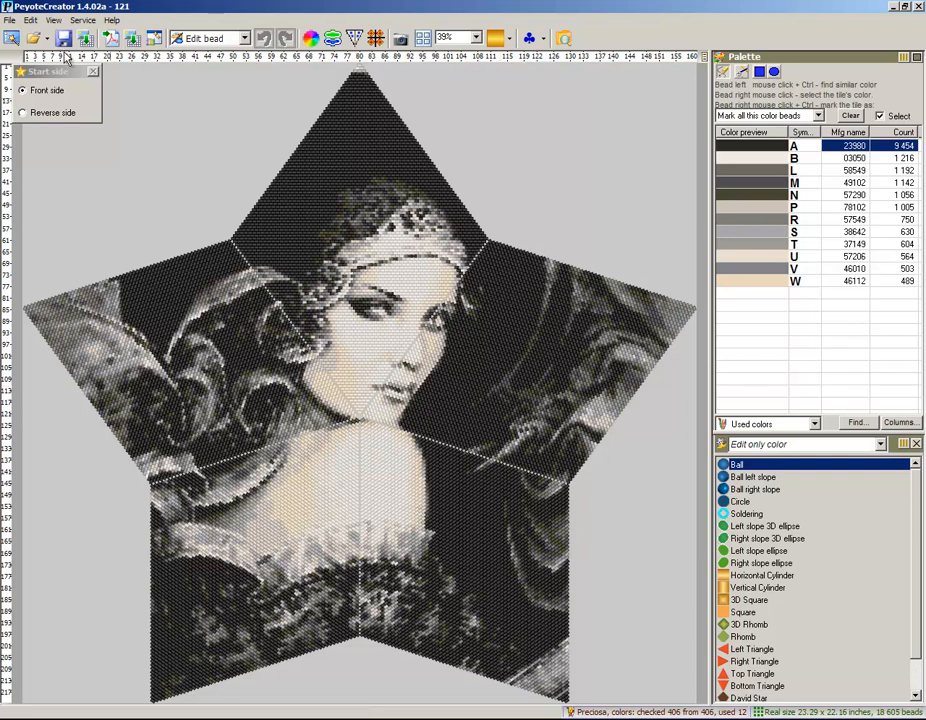
Start a new geometric beadwork project using the Miyuki Delica 11 palette.
left_click(12, 38)
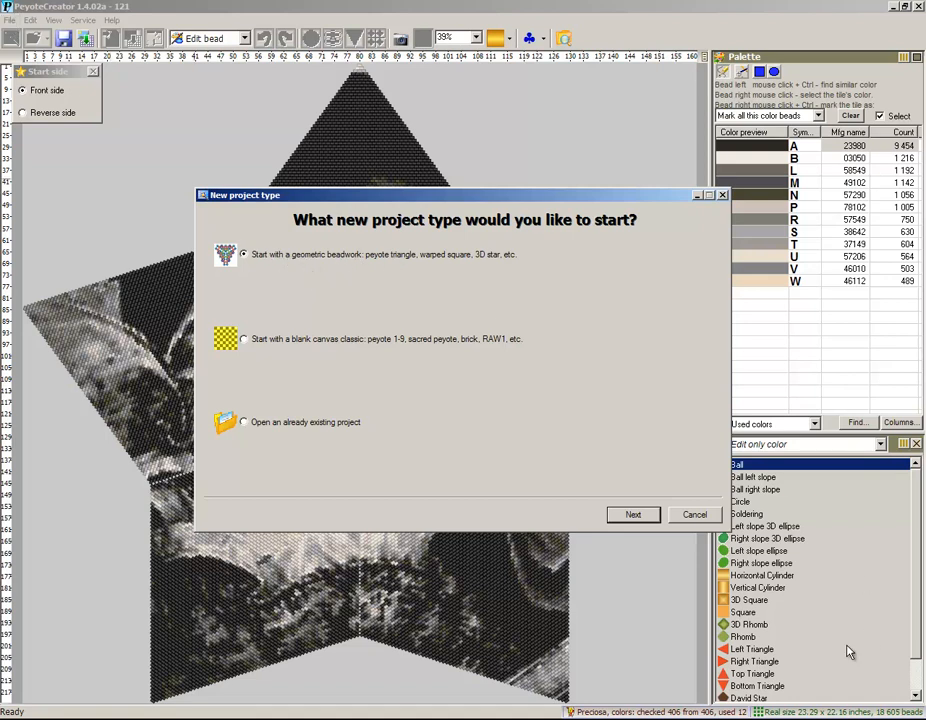
left_click(633, 514)
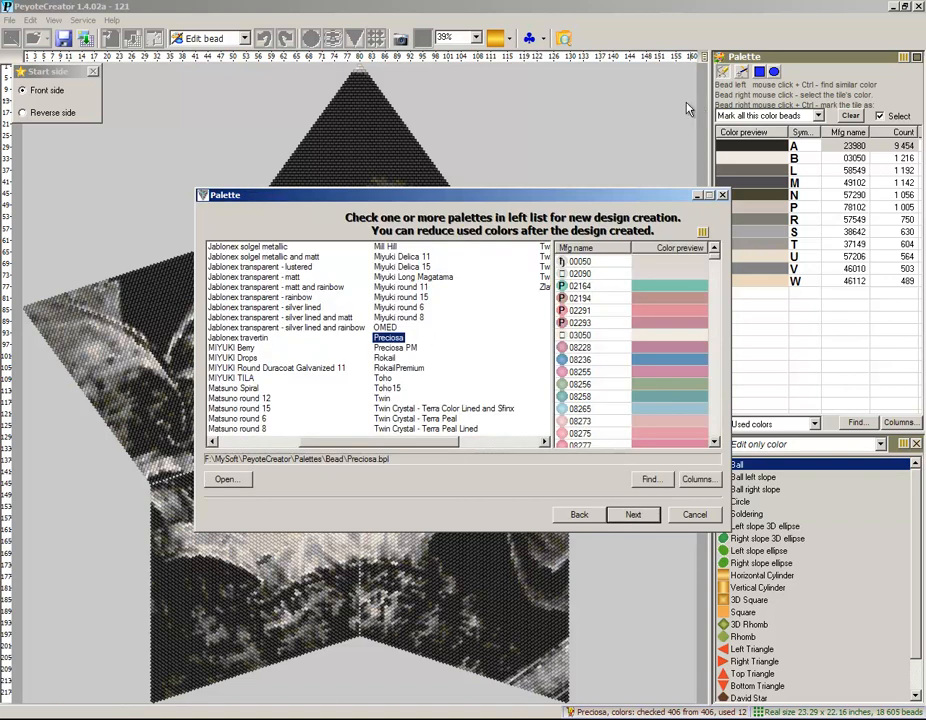
left_click(394, 258)
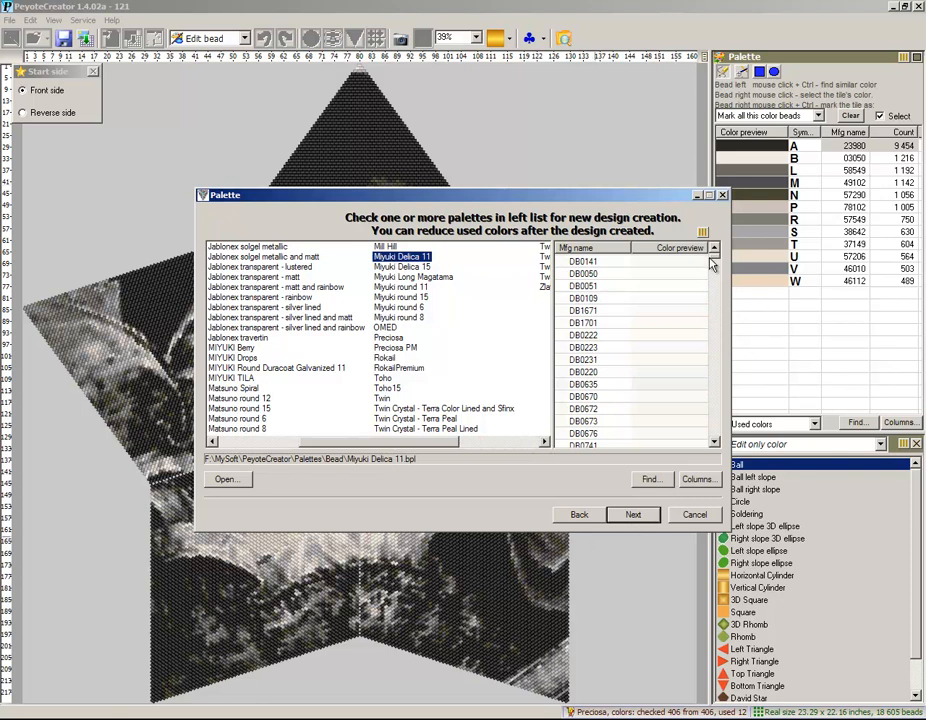
left_click_drag(712, 262, 718, 330)
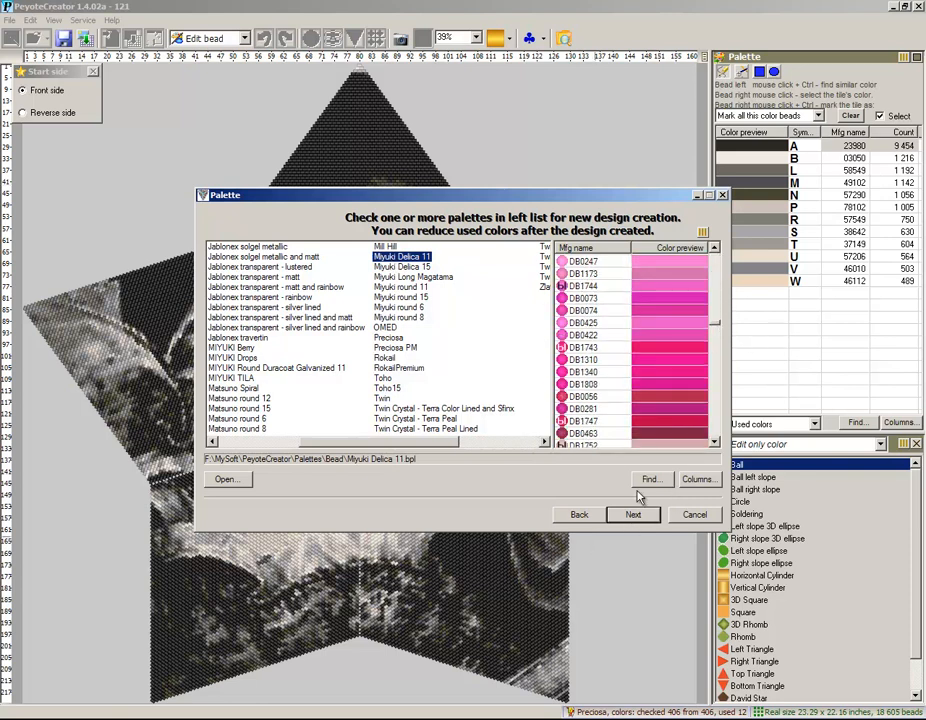
left_click(638, 517)
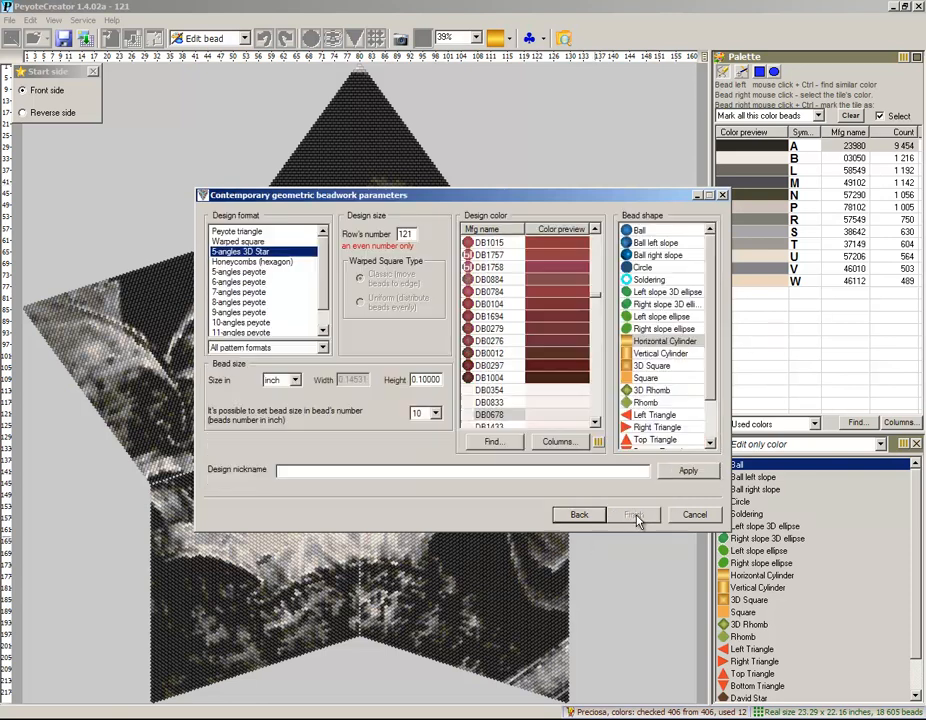
Create a 5-angles 3D Star design with 121 rows and the nickname "star sample".
left_click(236, 232)
left_click(236, 253)
double_click(404, 234)
type("1")
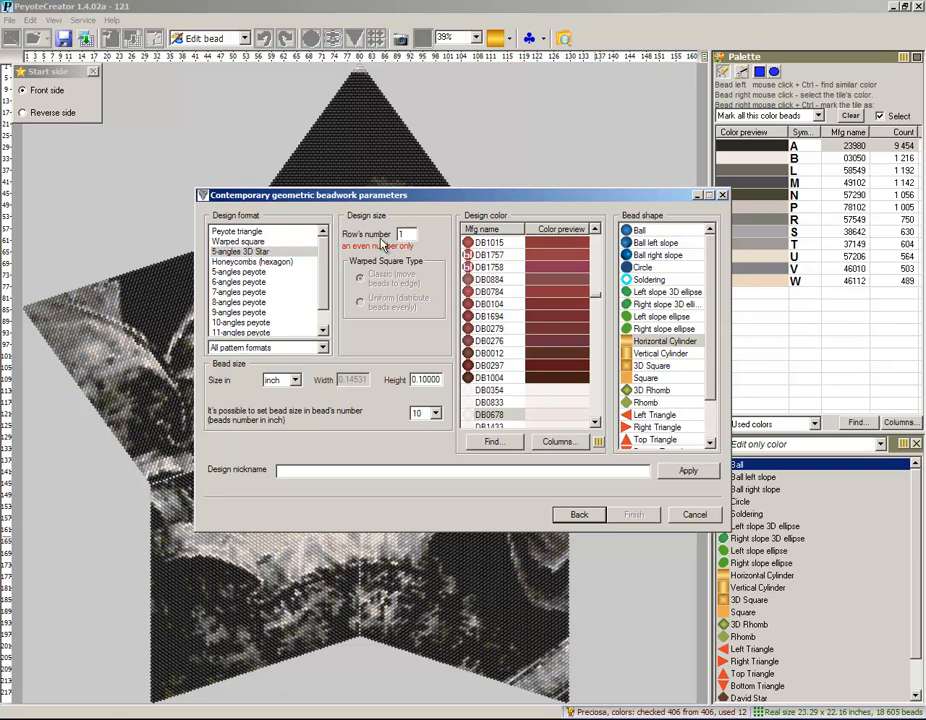
type("212")
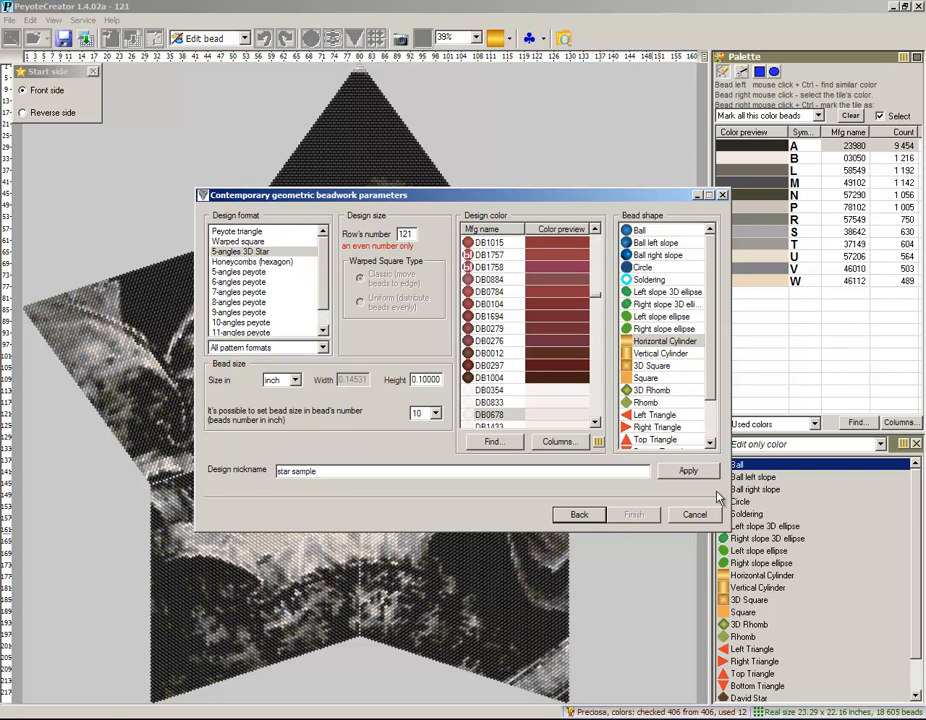
left_click(693, 471)
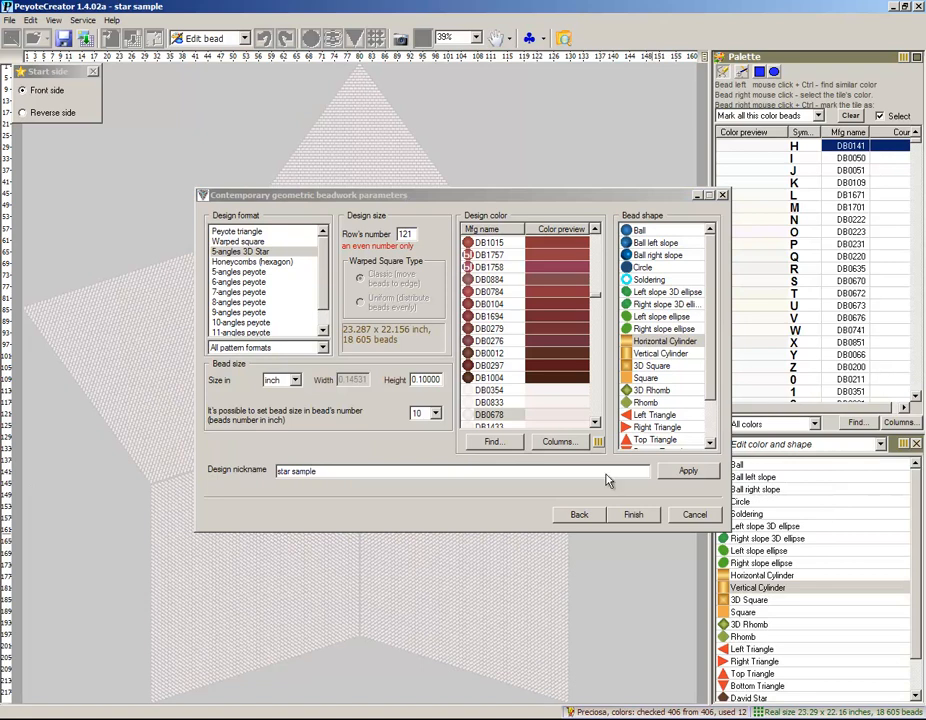
left_click(633, 514)
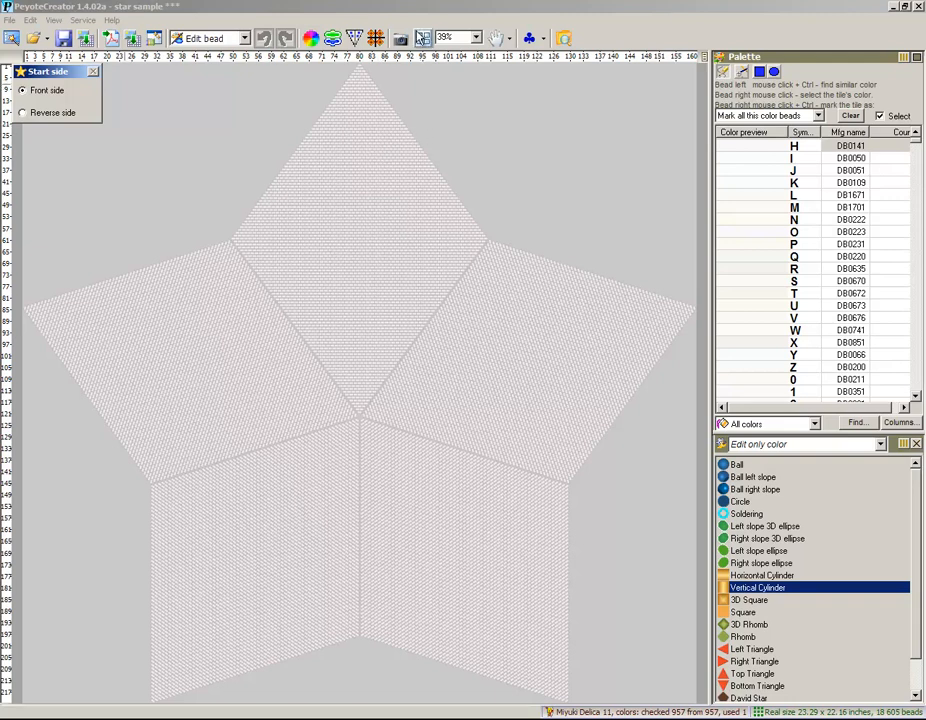
Begin importing picture colors and browse for the source image in the PROJECTS, ARTISTIC, _TEST folder on drive F.
left_click(9, 20)
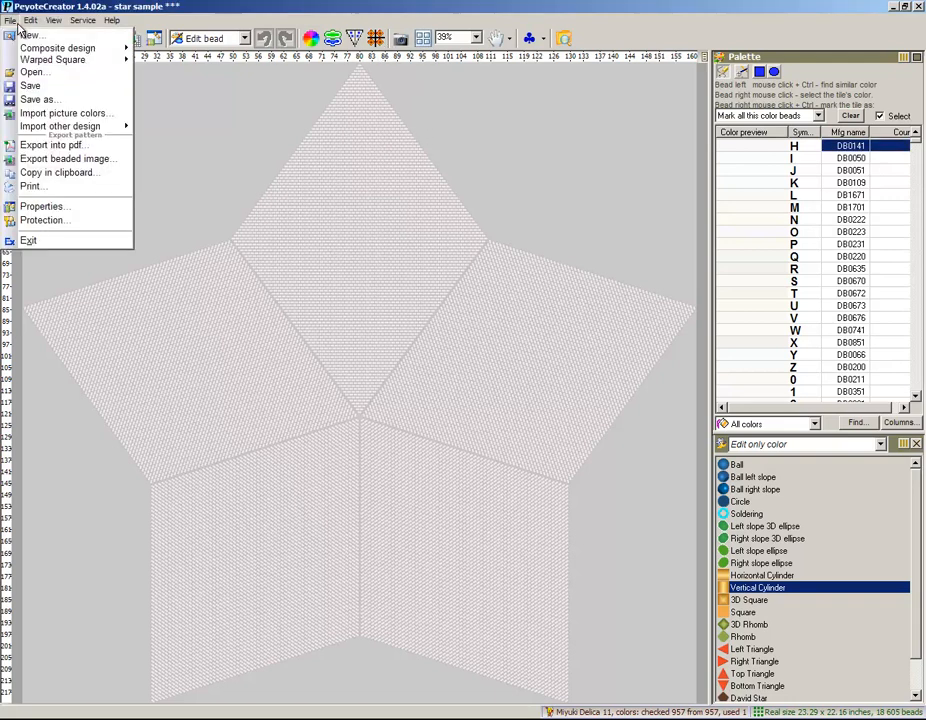
left_click(27, 114)
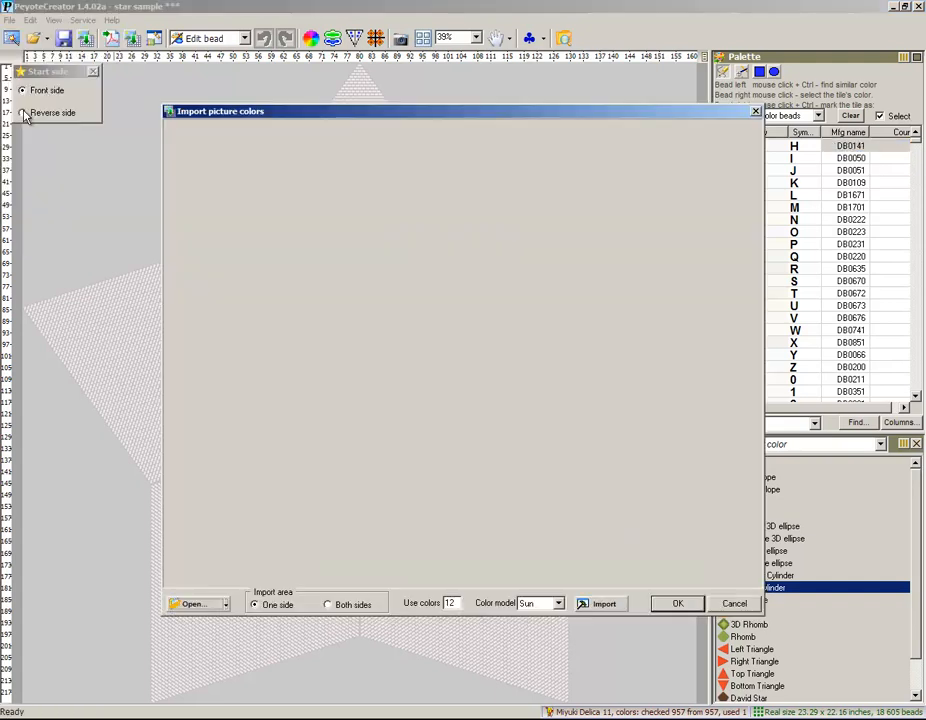
left_click(190, 604)
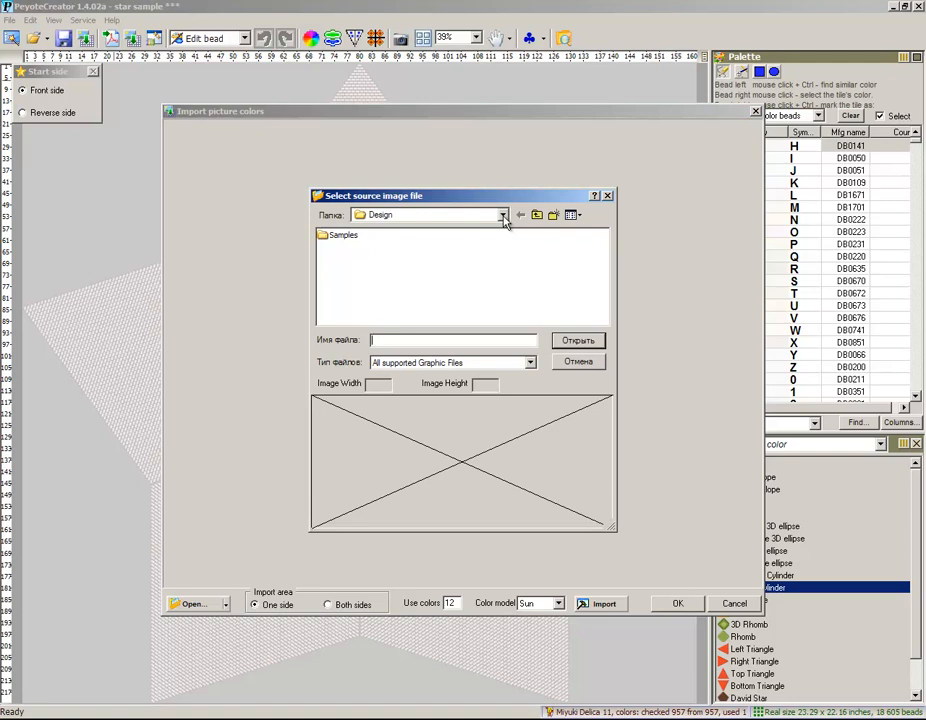
left_click(502, 214)
scroll(420, 258, "up", 3)
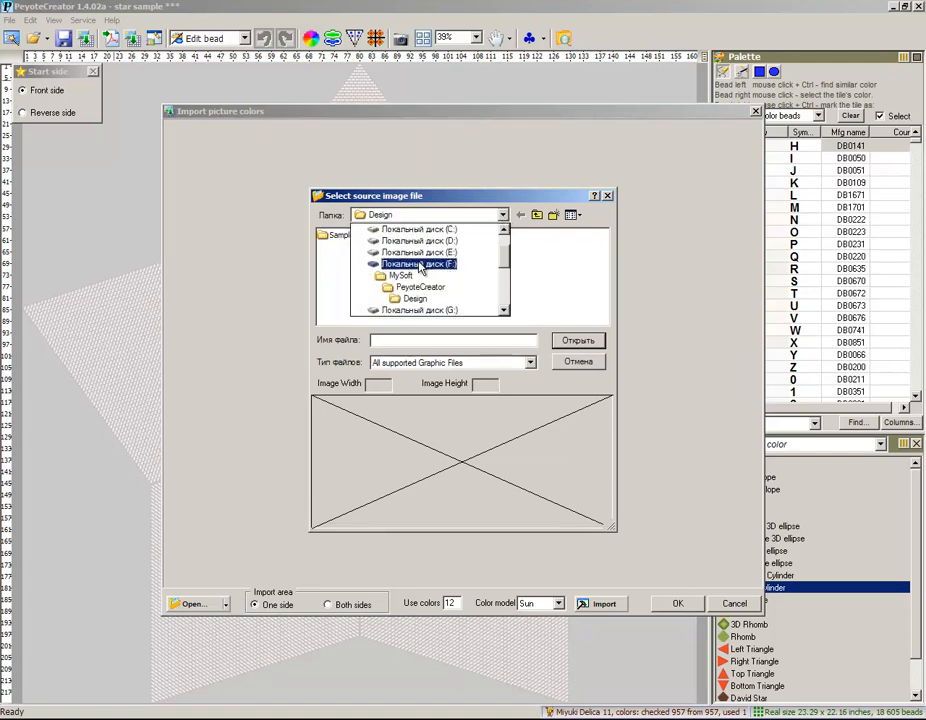
left_click(420, 263)
double_click(462, 286)
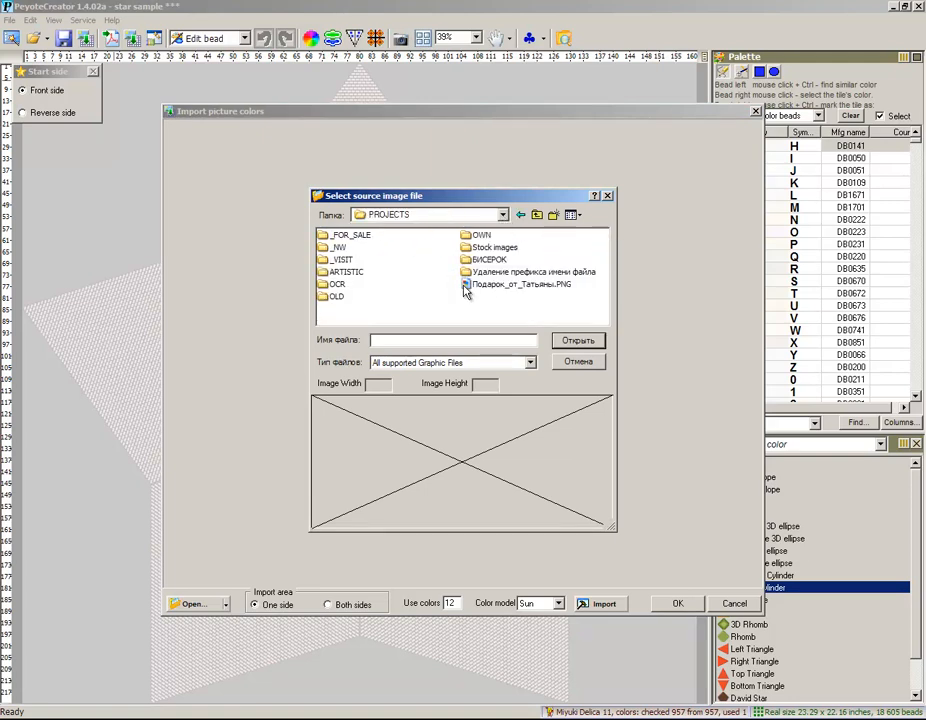
double_click(342, 272)
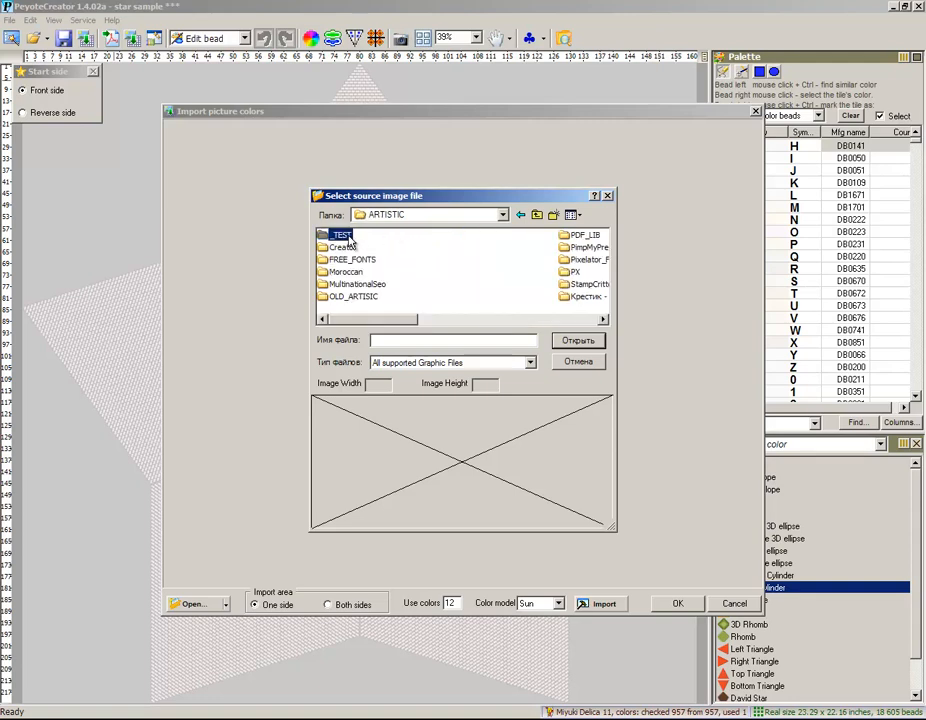
double_click(338, 235)
Load Женщина в шляпе.jpg and import it onto the front side only, using 12 colors and the Sun color model.
left_click_drag(340, 320, 565, 322)
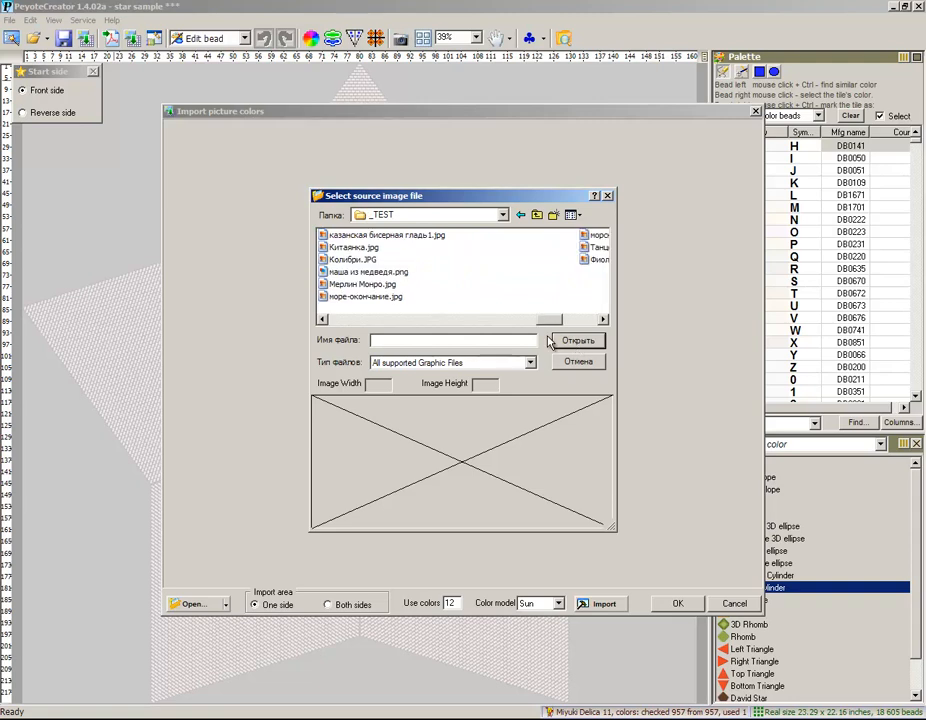
scroll(401, 305, "left", 2)
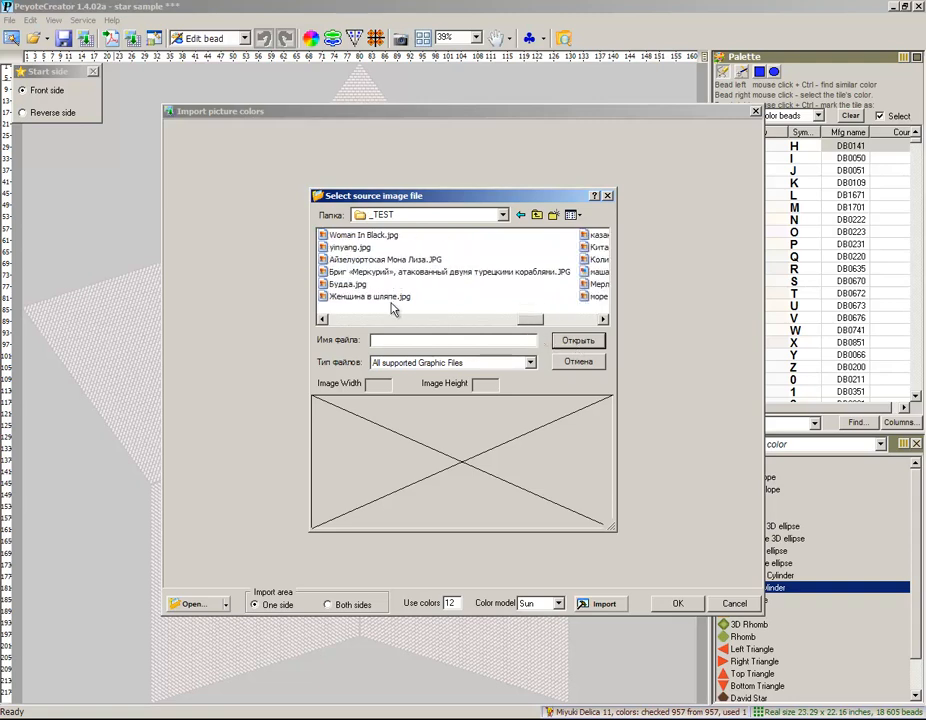
left_click(372, 296)
left_click(578, 340)
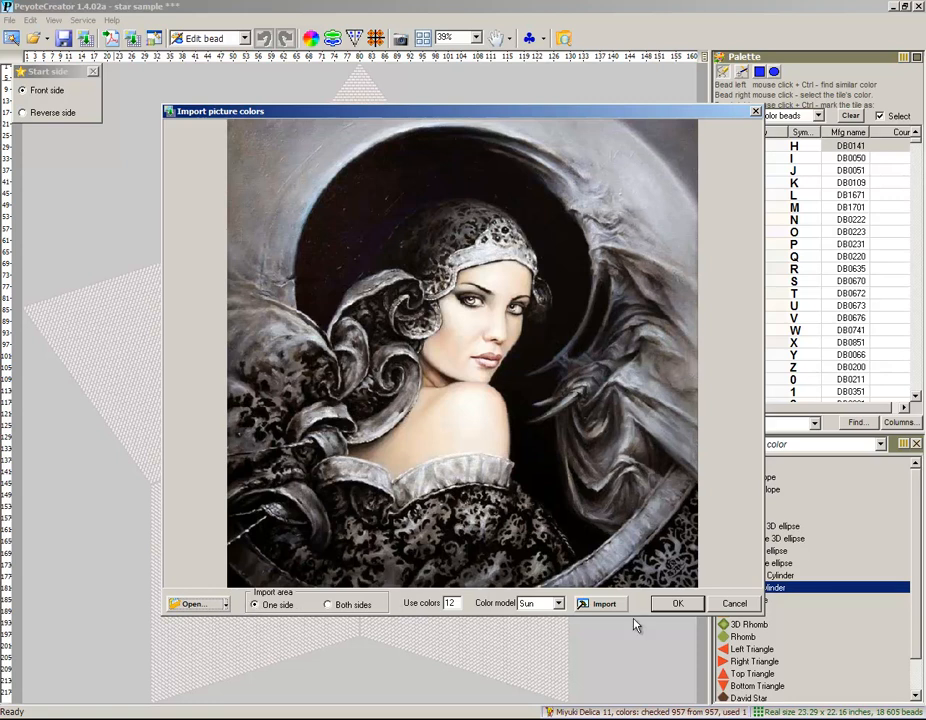
left_click(603, 605)
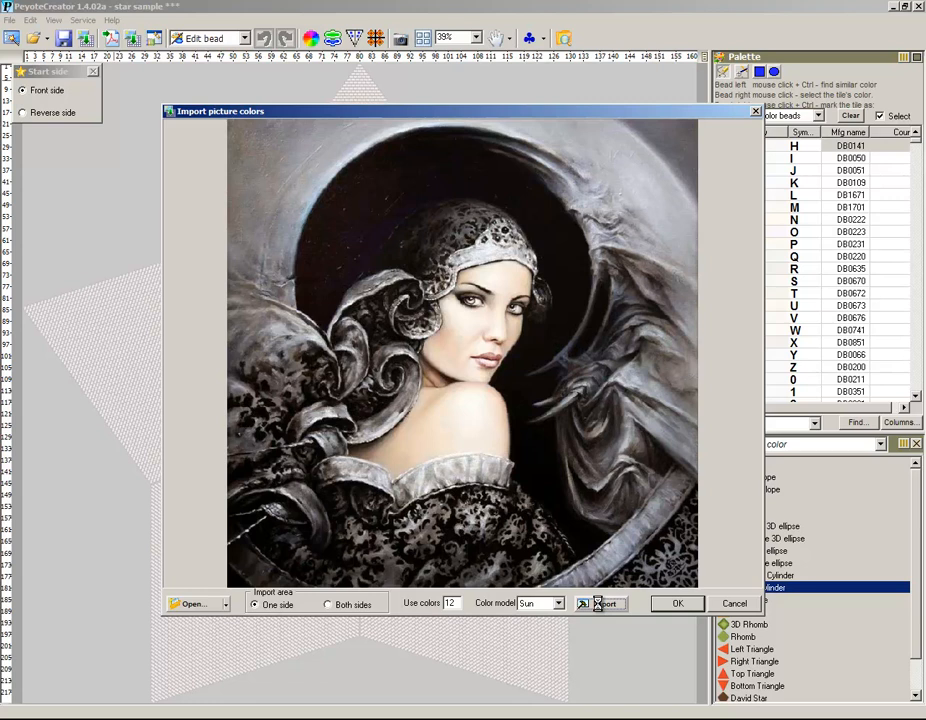
left_click(599, 603)
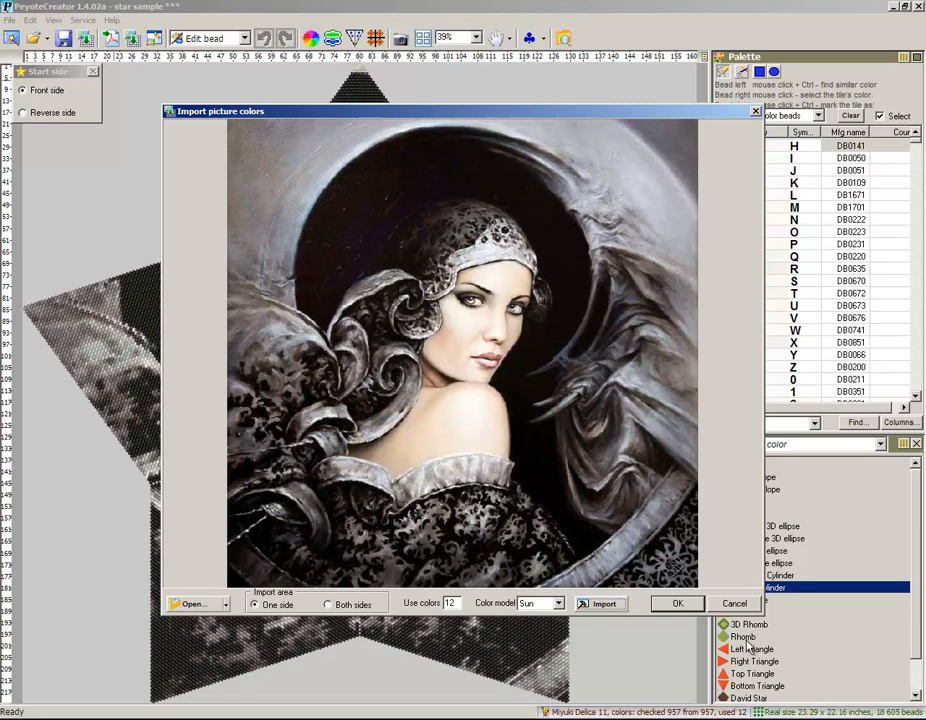
left_click(680, 605)
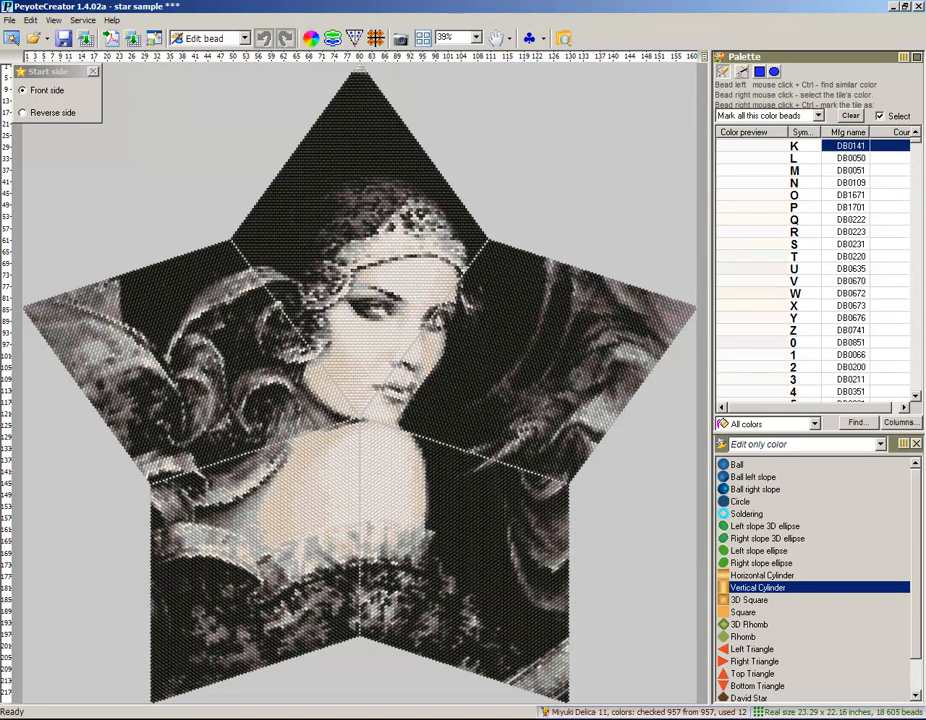
Switch to the star's reverse side and load Будда.jpg as the picture for the color import.
left_click(58, 89)
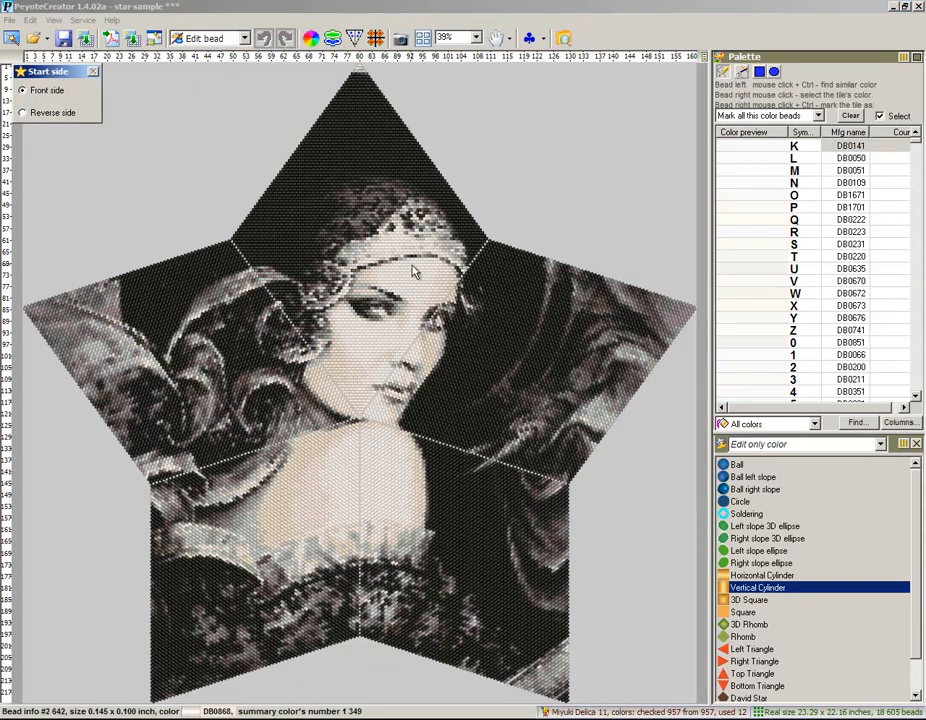
left_click(40, 113)
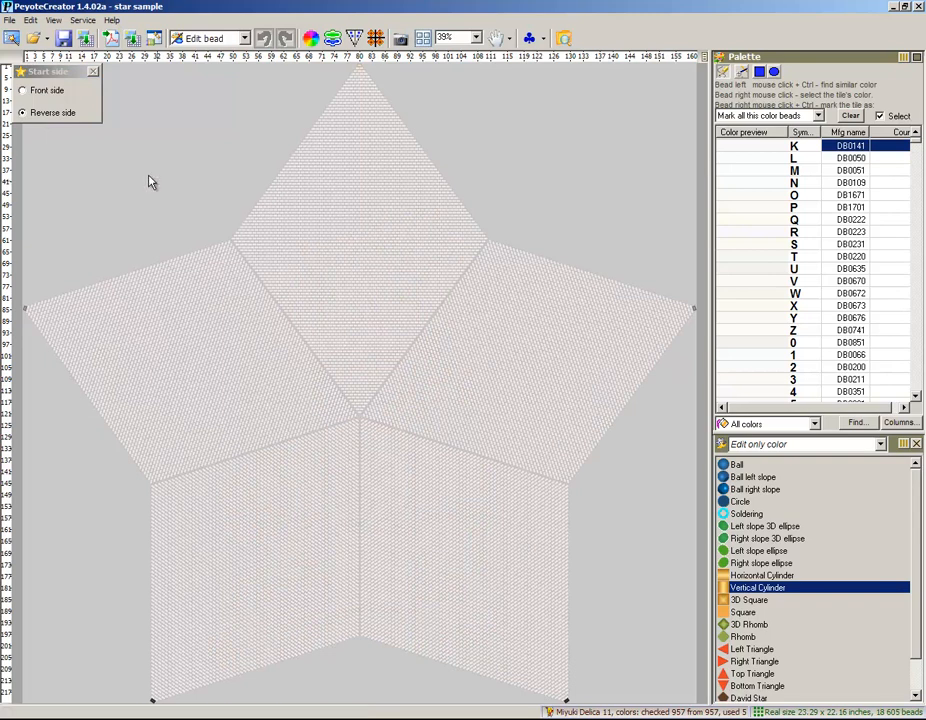
left_click(10, 20)
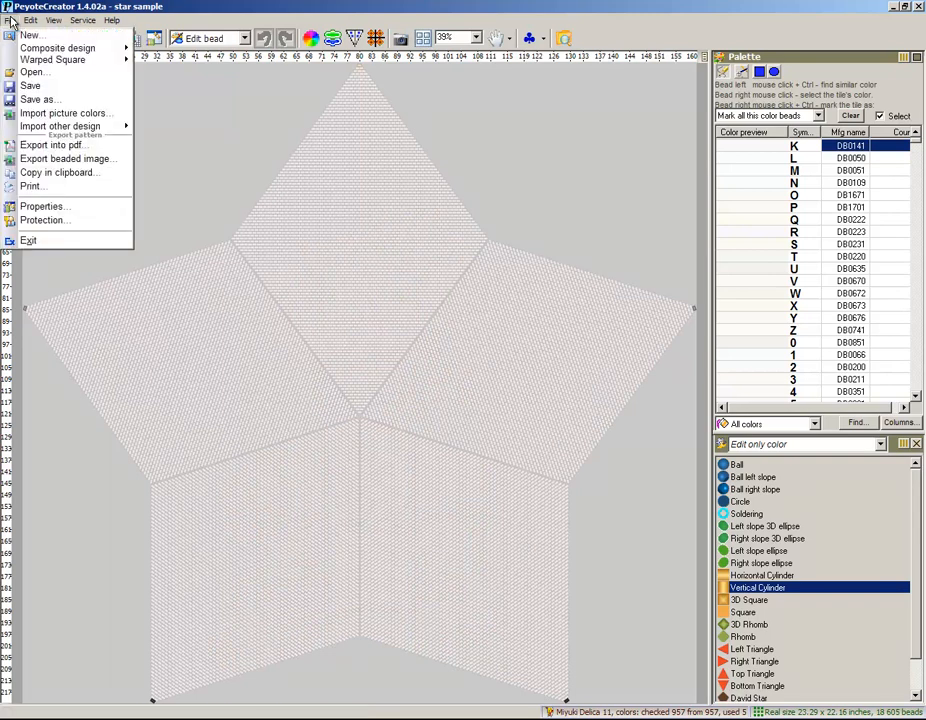
left_click(52, 115)
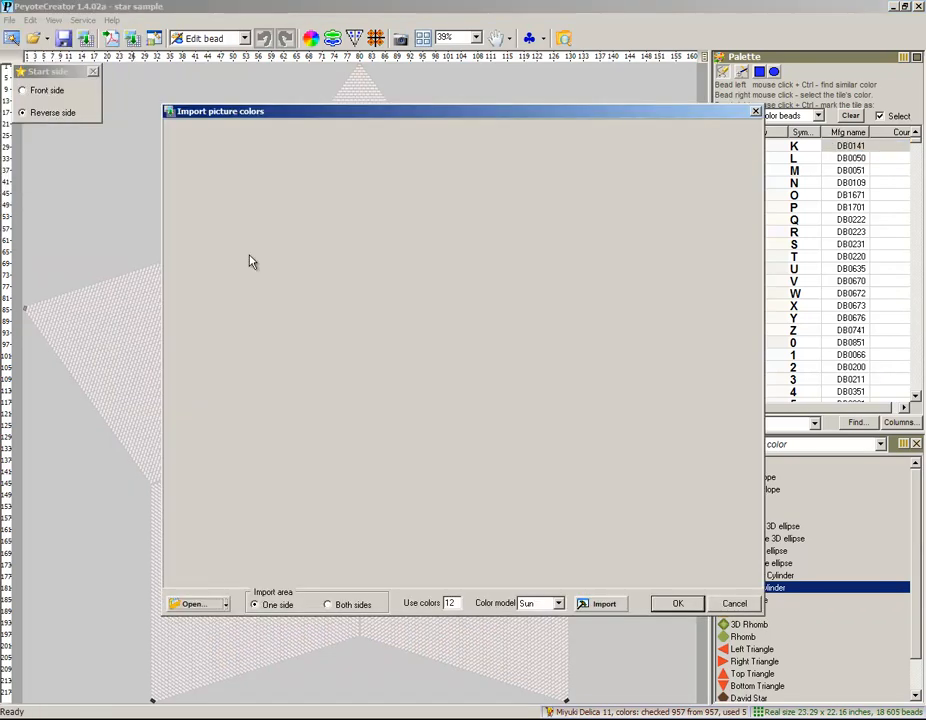
left_click(197, 604)
left_click_drag(272, 320, 535, 328)
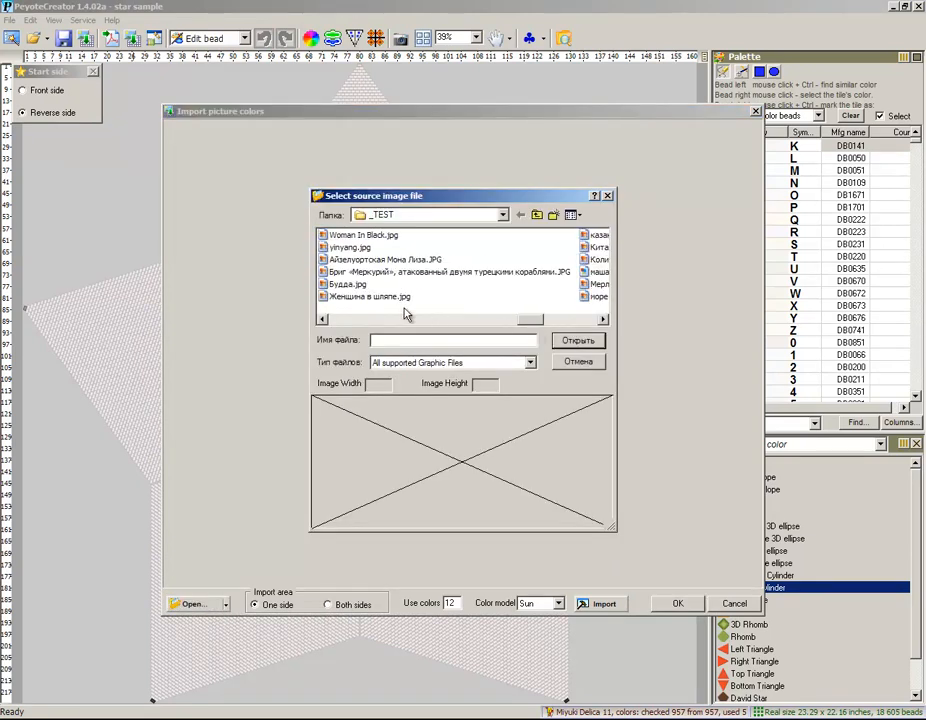
left_click(348, 284)
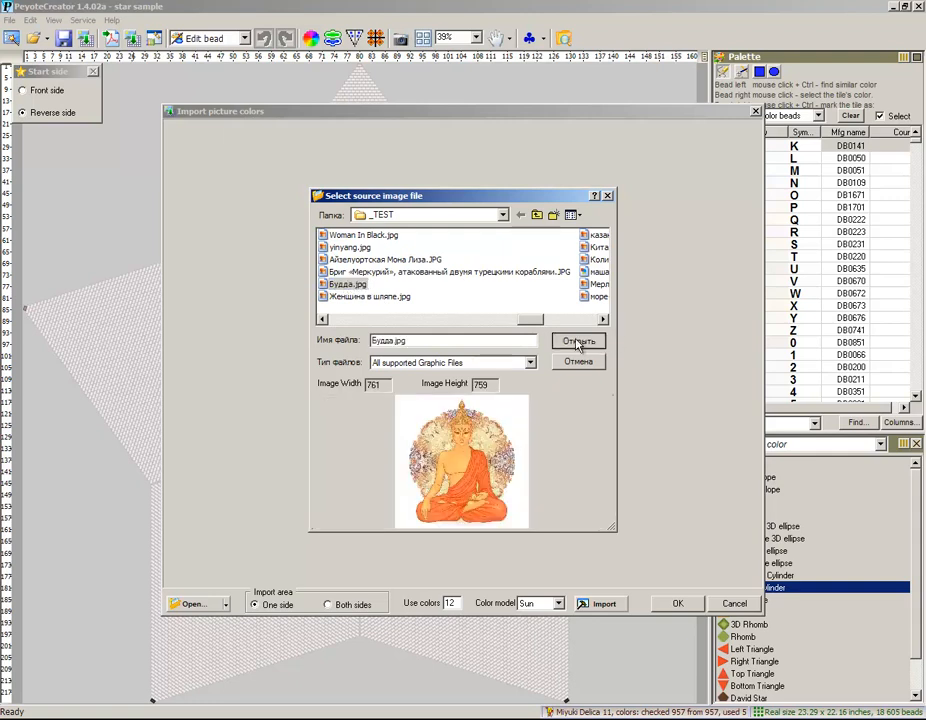
left_click(580, 341)
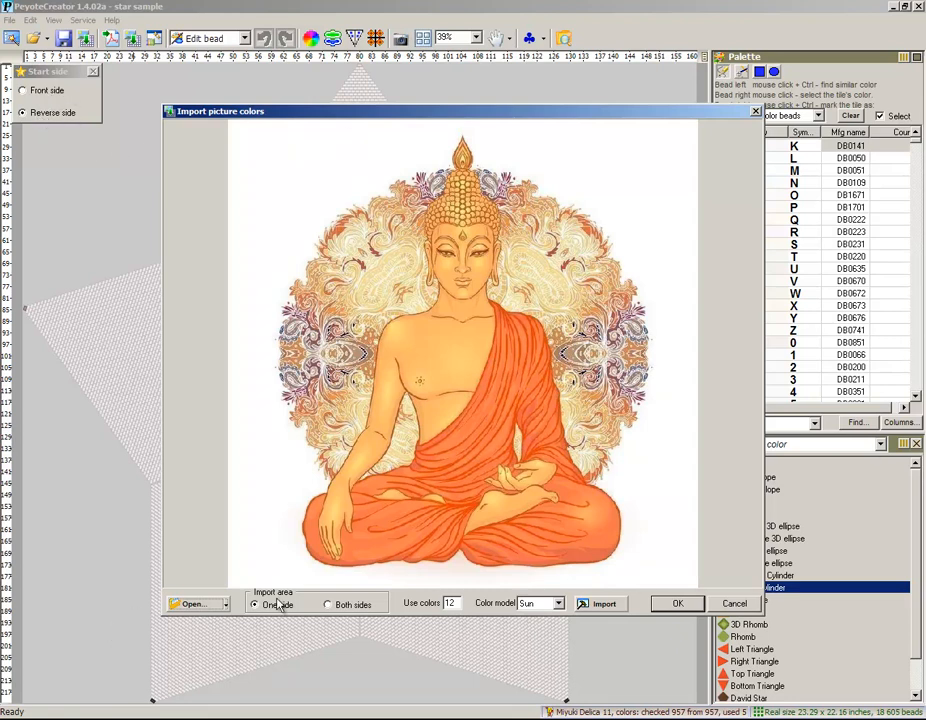
Import the Buddha picture onto the reverse side only, using 12 colors and the Sun color model.
left_click(600, 604)
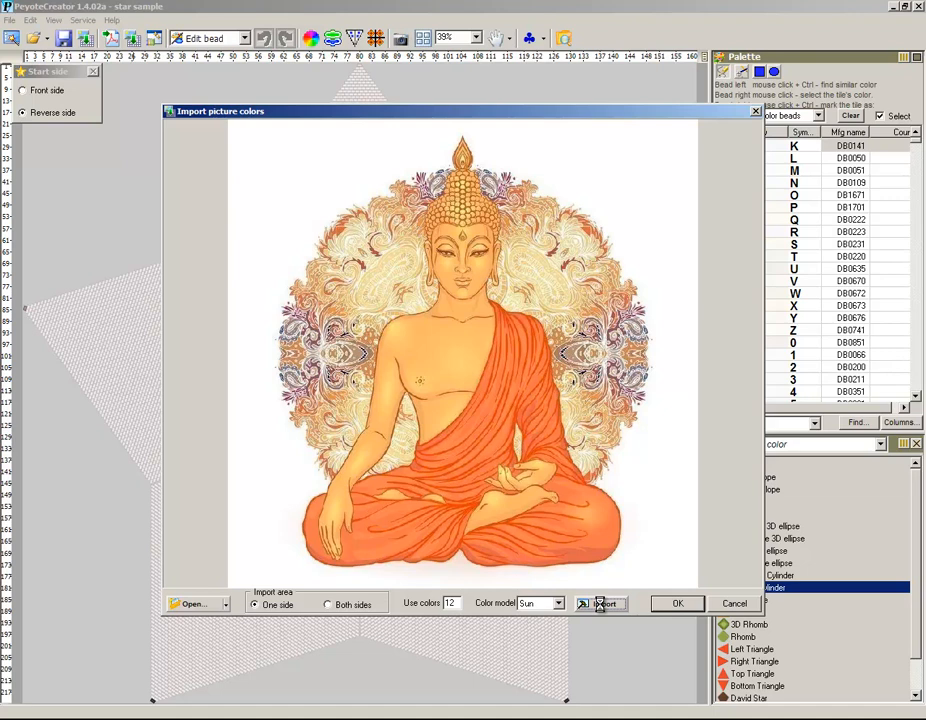
left_click(600, 604)
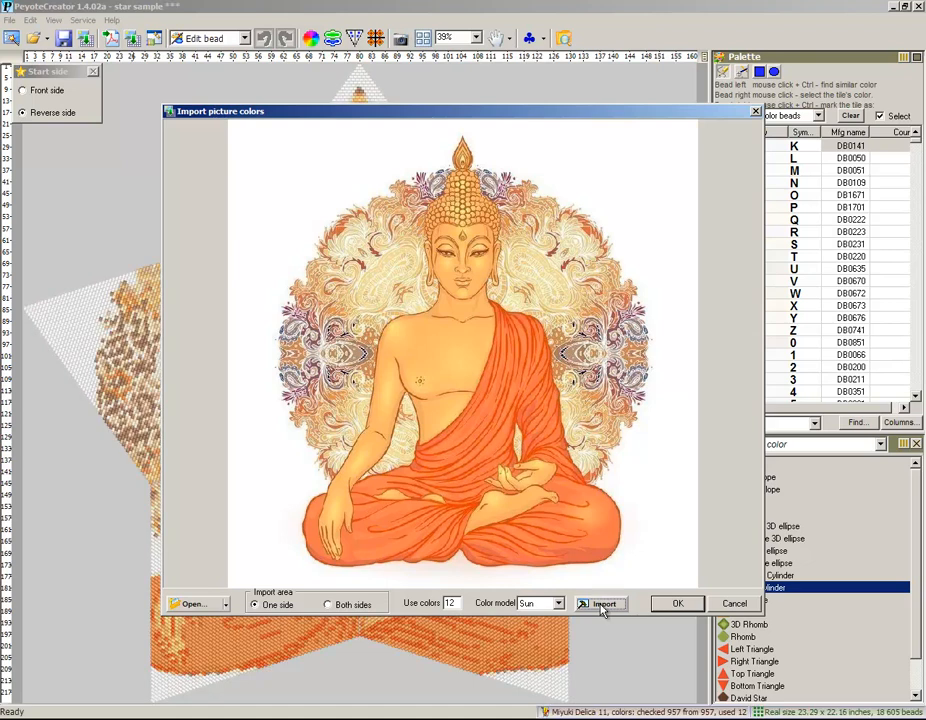
left_click(676, 604)
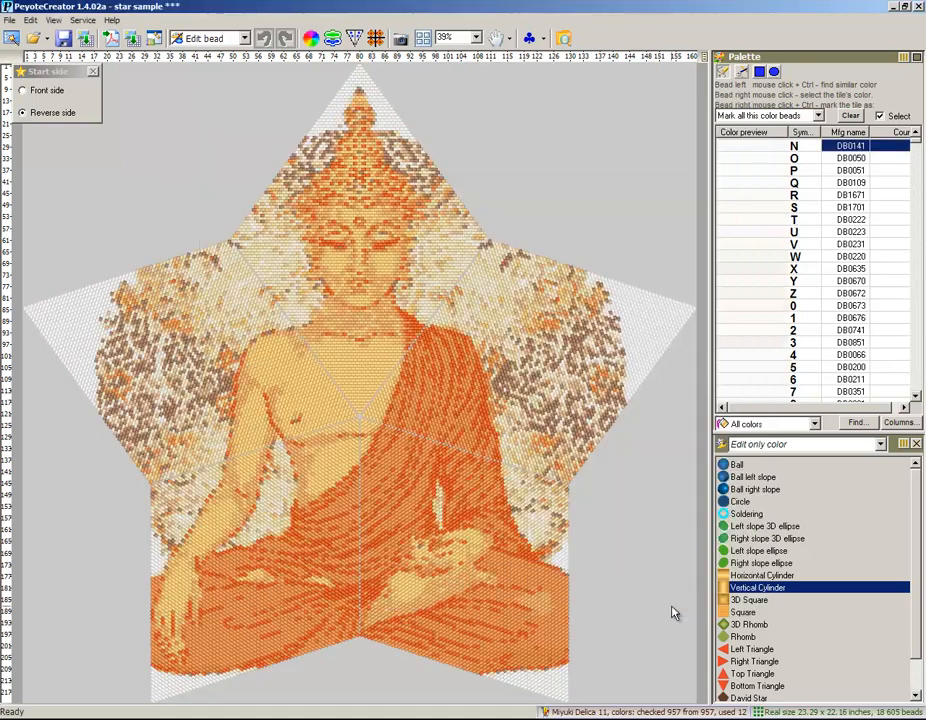
Return to the star's front side and limit the palette list to used colors.
left_click(76, 97)
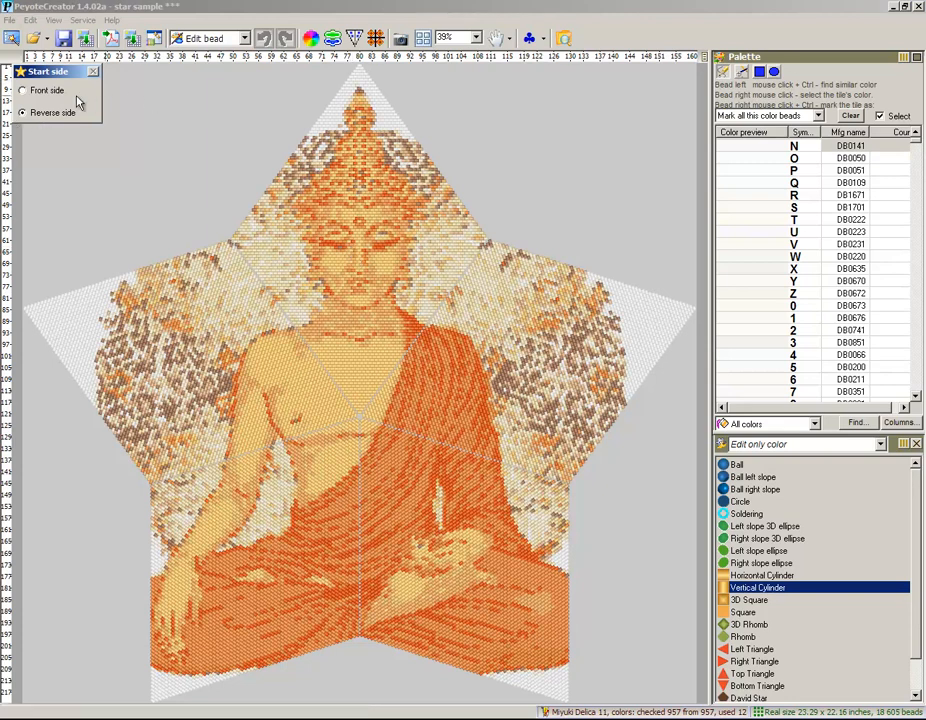
left_click(46, 90)
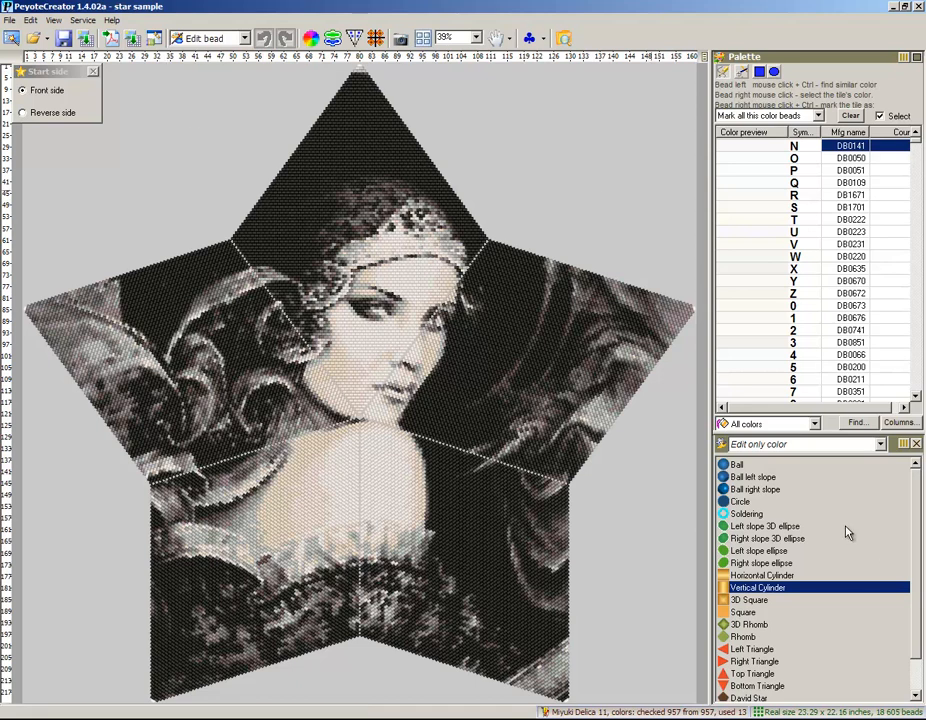
left_click(765, 424)
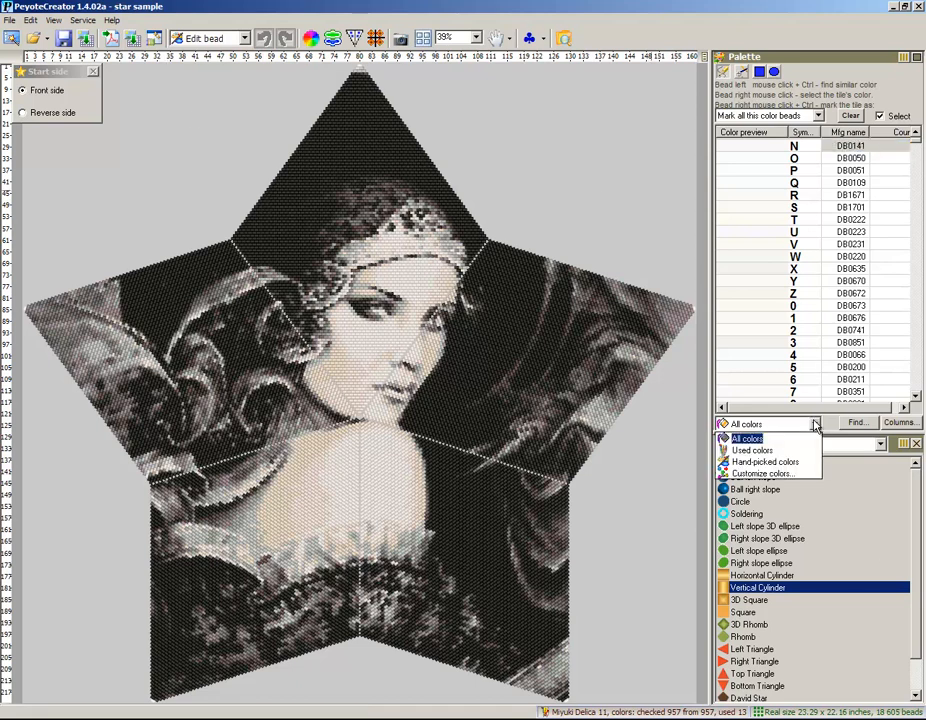
left_click(765, 450)
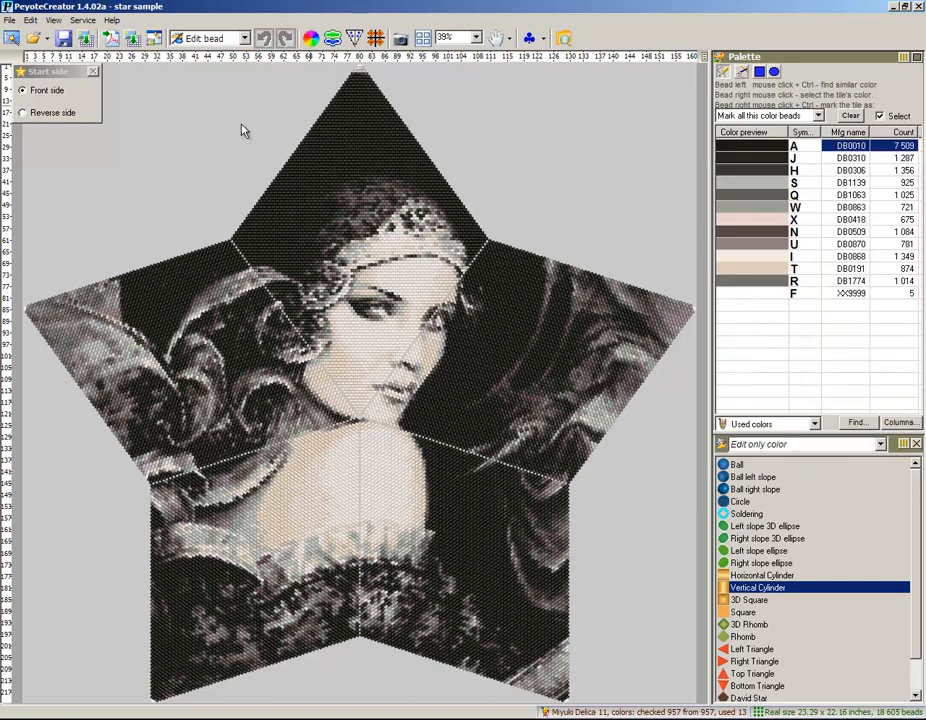
View the star's reverse side and return to its front side.
left_click(24, 112)
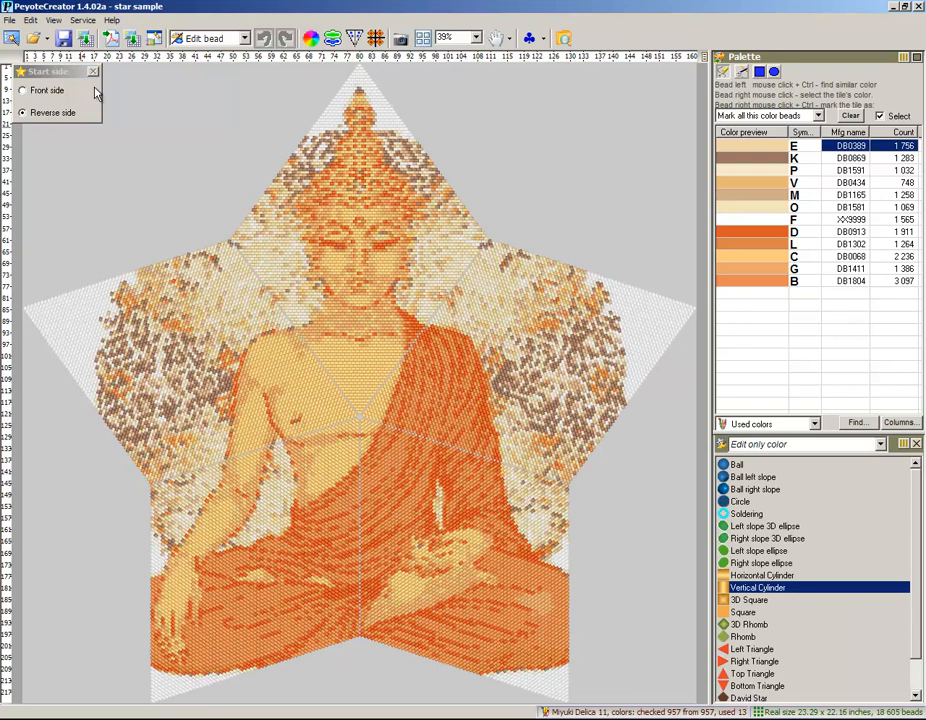
left_click(23, 91)
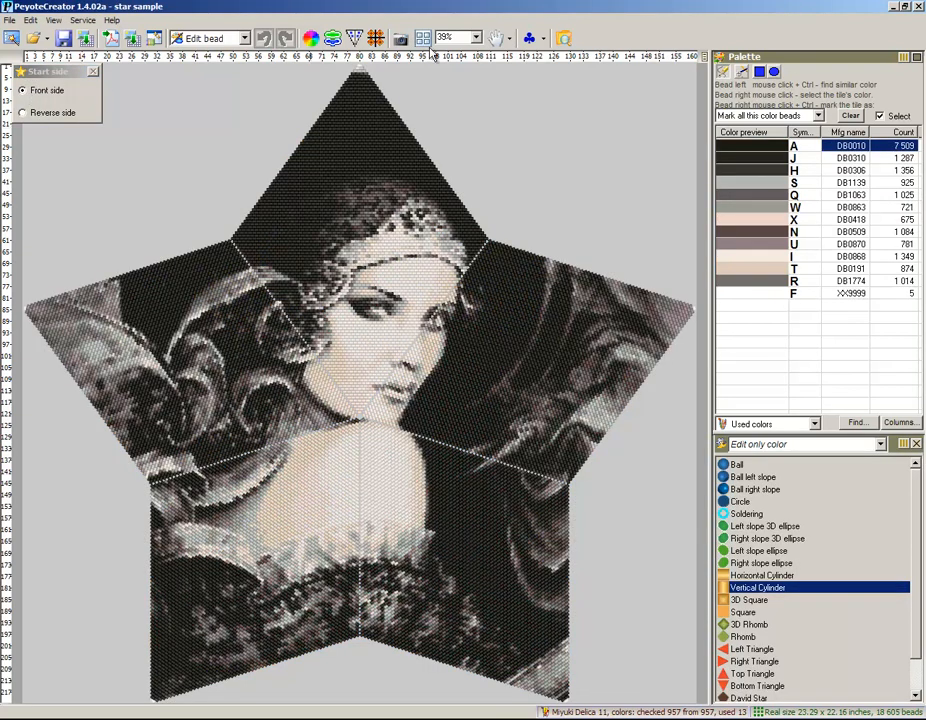
Export the pattern to star sample.pdf with a design preview of both sides and word charts for warped squares 1 to 5.
left_click(84, 36)
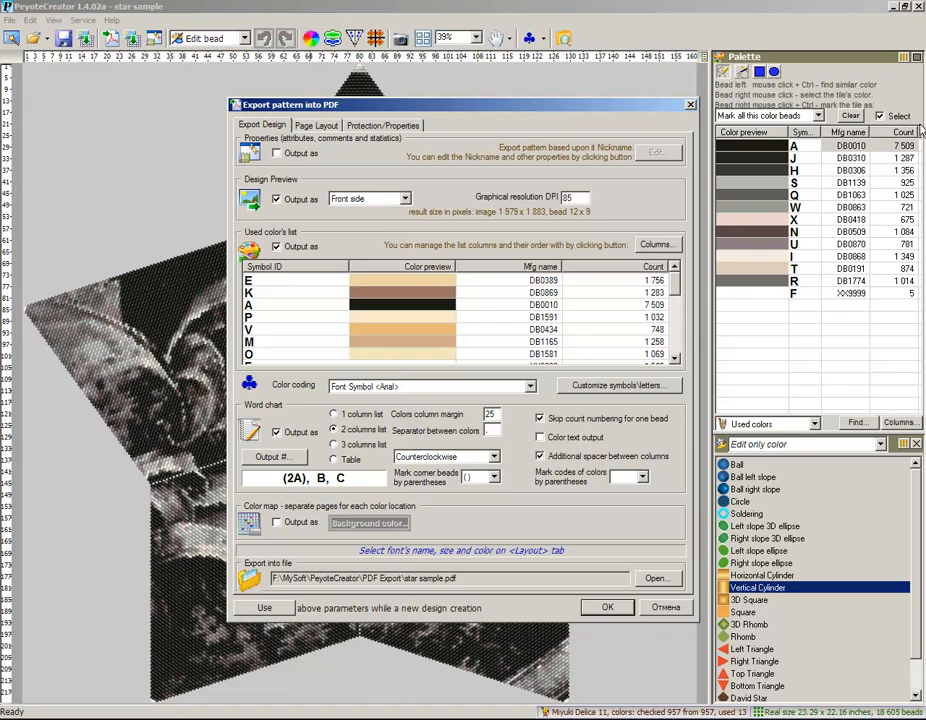
left_click(286, 461)
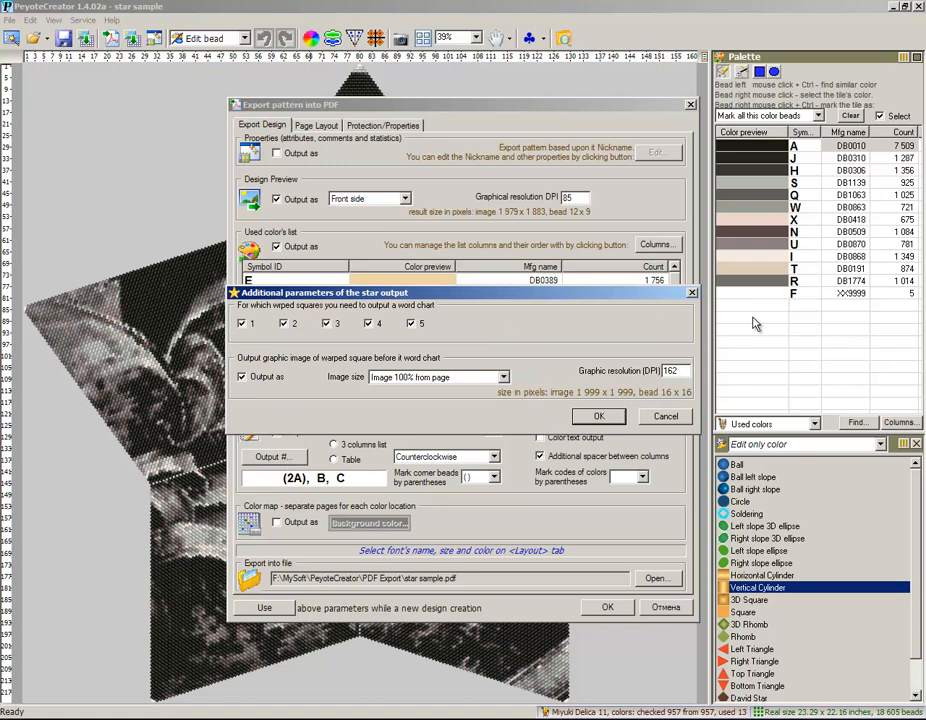
left_click(598, 414)
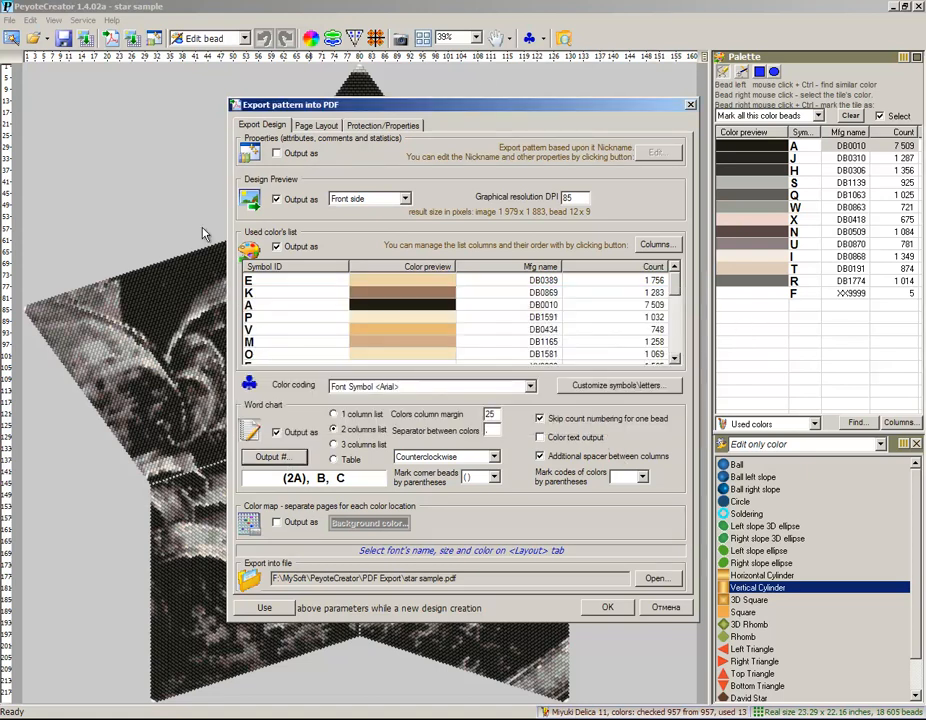
left_click(405, 199)
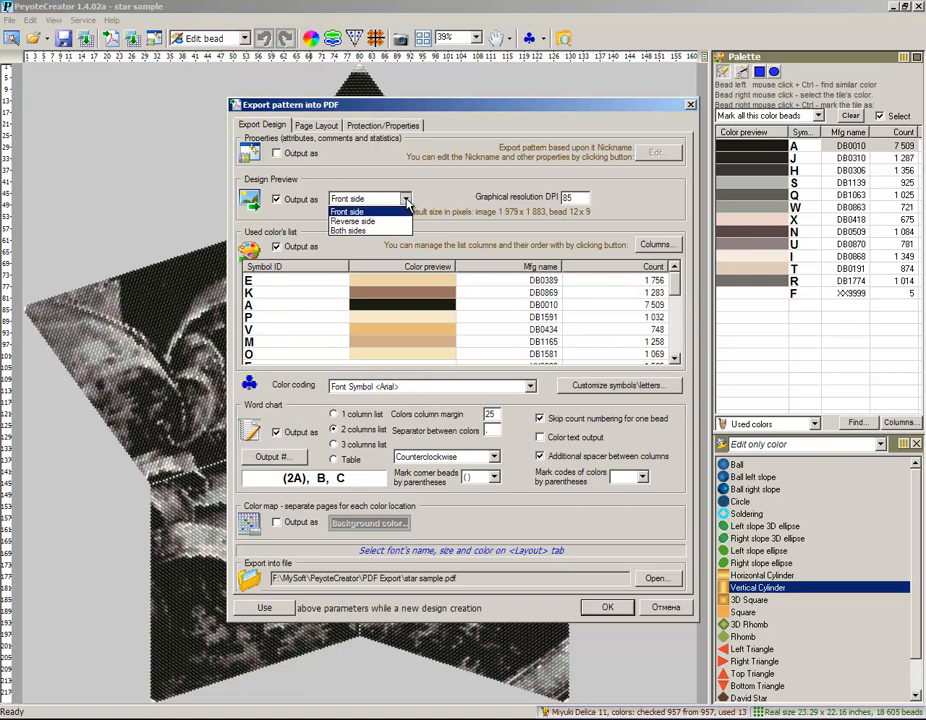
left_click(366, 232)
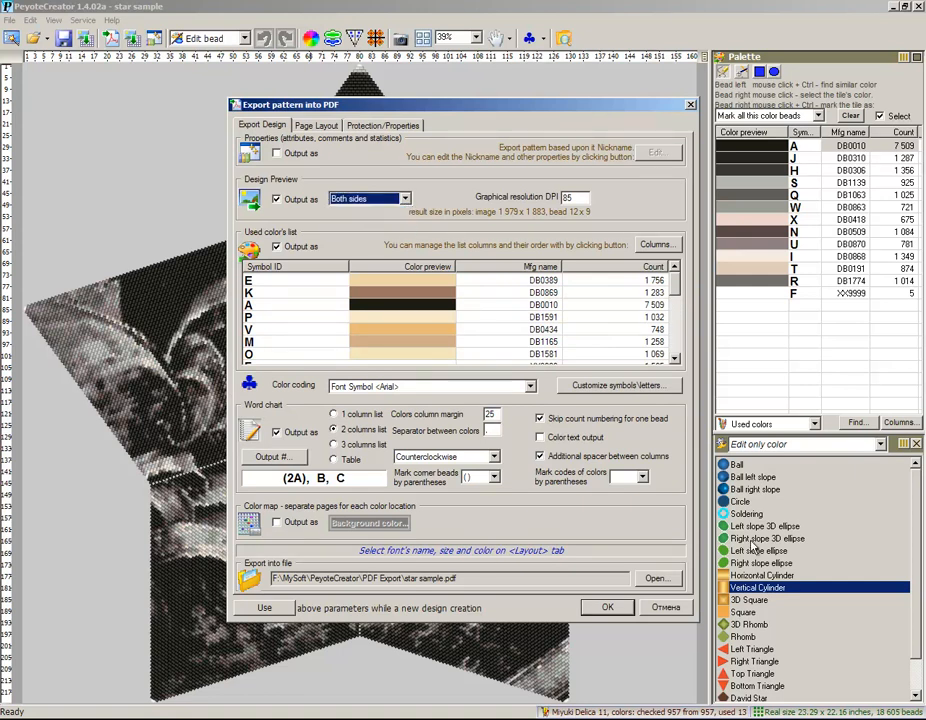
left_click(608, 608)
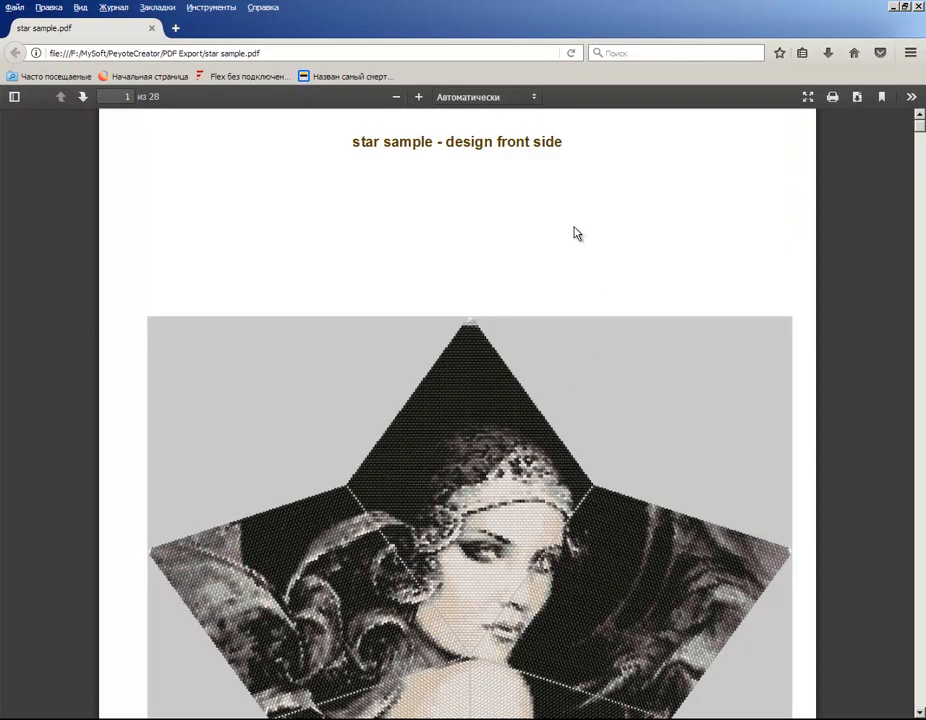
Examine the exported PDF's front and reverse design pages and its Miyuki Delica 11 color list.
scroll(532, 557, "down", 1)
scroll(532, 557, "down", 10)
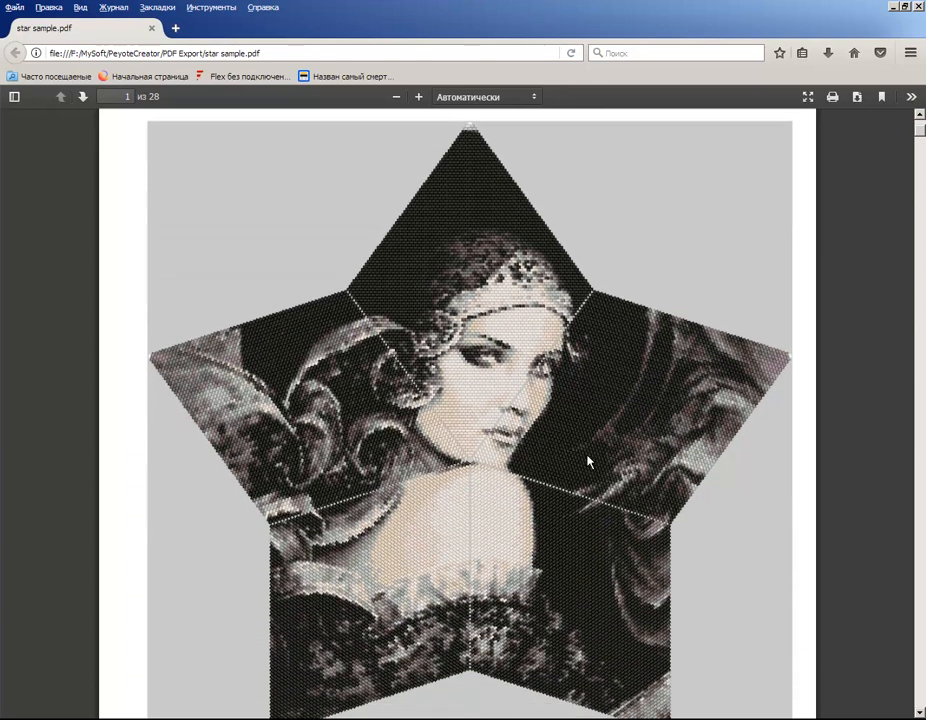
scroll(641, 420, "down", 6)
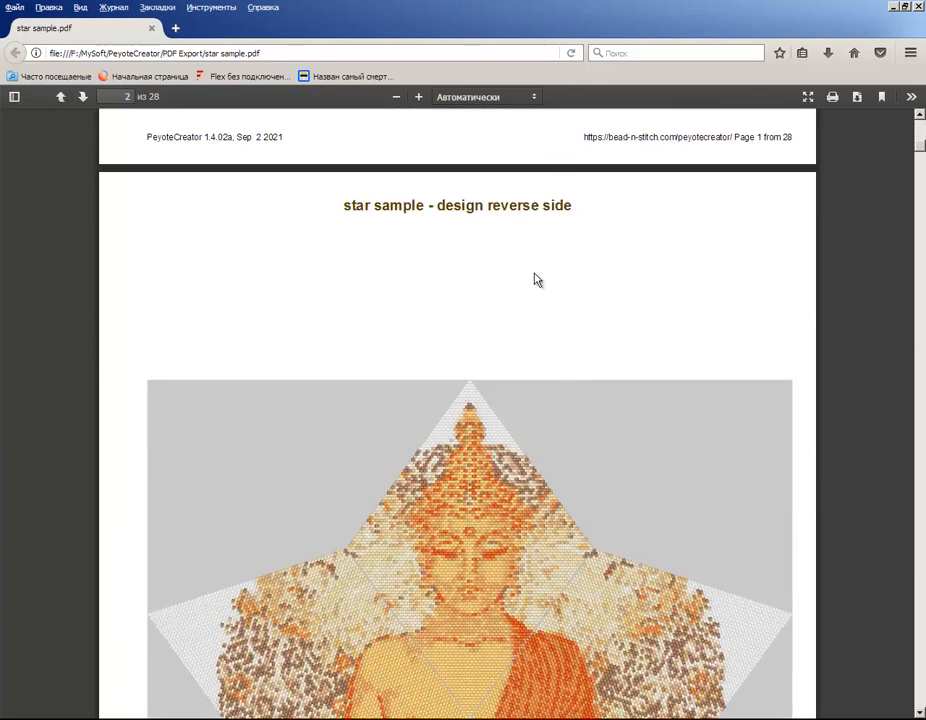
scroll(540, 291, "down", 4)
scroll(583, 454, "down", 10)
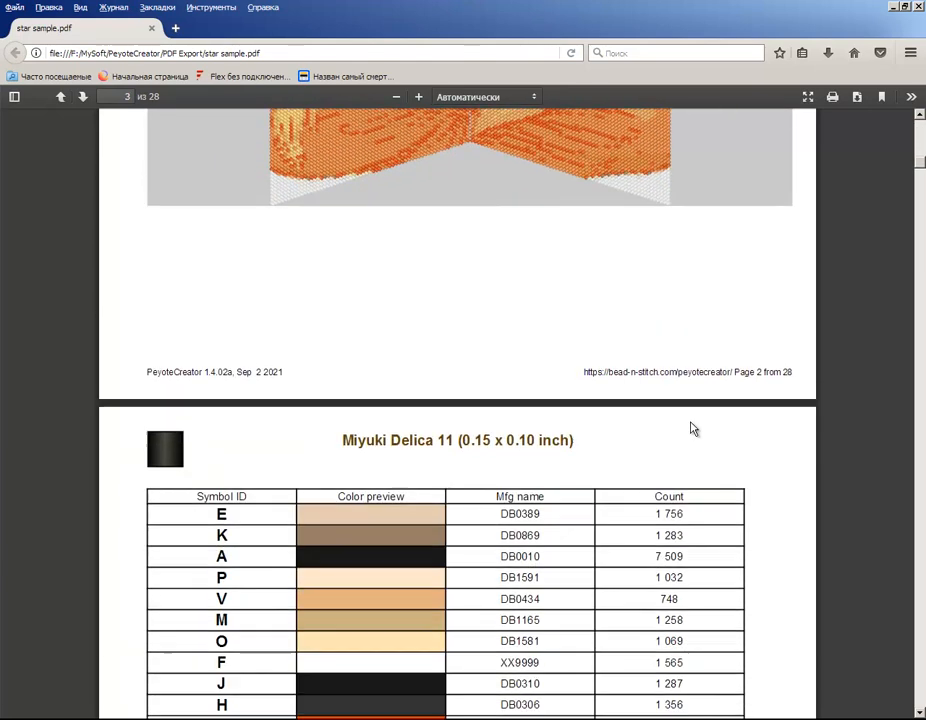
scroll(600, 430, "down", 5)
scroll(674, 487, "down", 6)
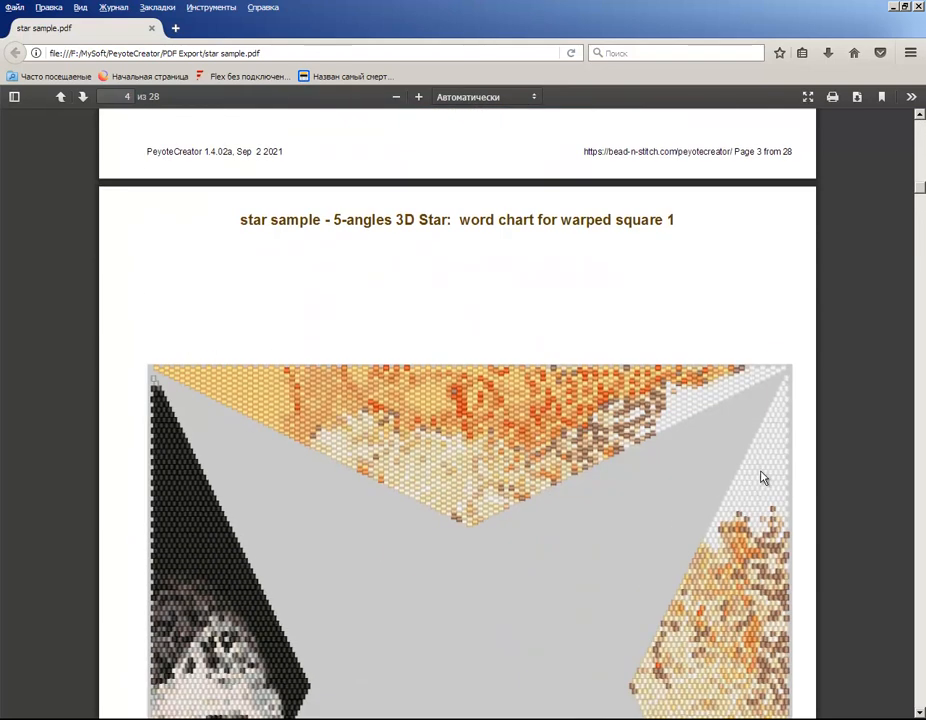
Examine the graphic image and the row-by-row word chart for warped square 1 in the PDF.
scroll(827, 358, "down", 3)
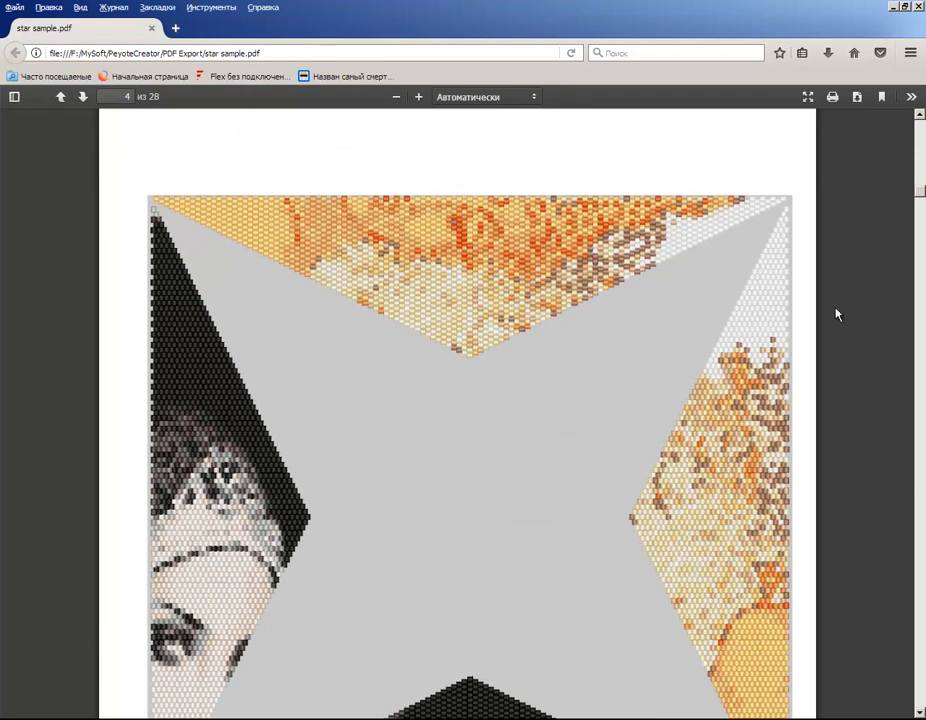
scroll(684, 393, "up", 5)
scroll(735, 380, "down", 4)
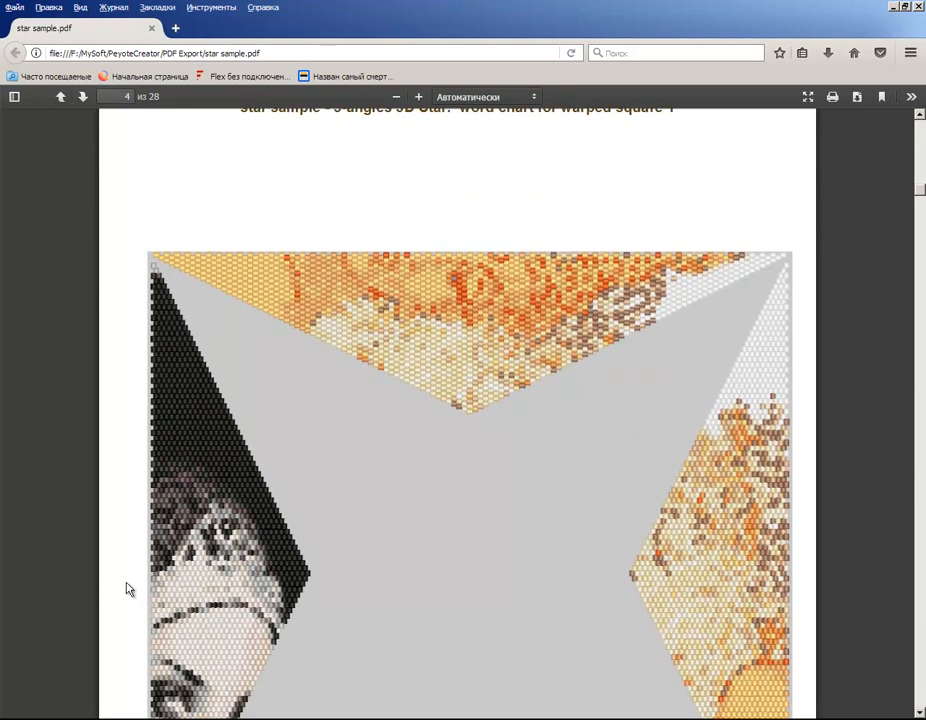
scroll(555, 391, "down", 9)
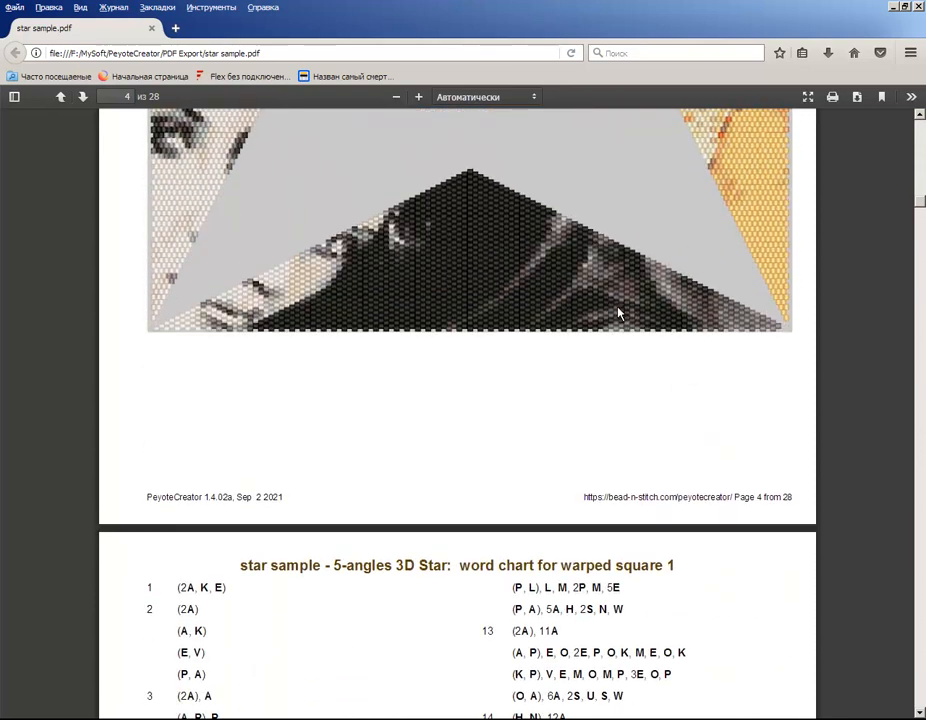
scroll(640, 300, "up", 3)
scroll(560, 290, "down", 8)
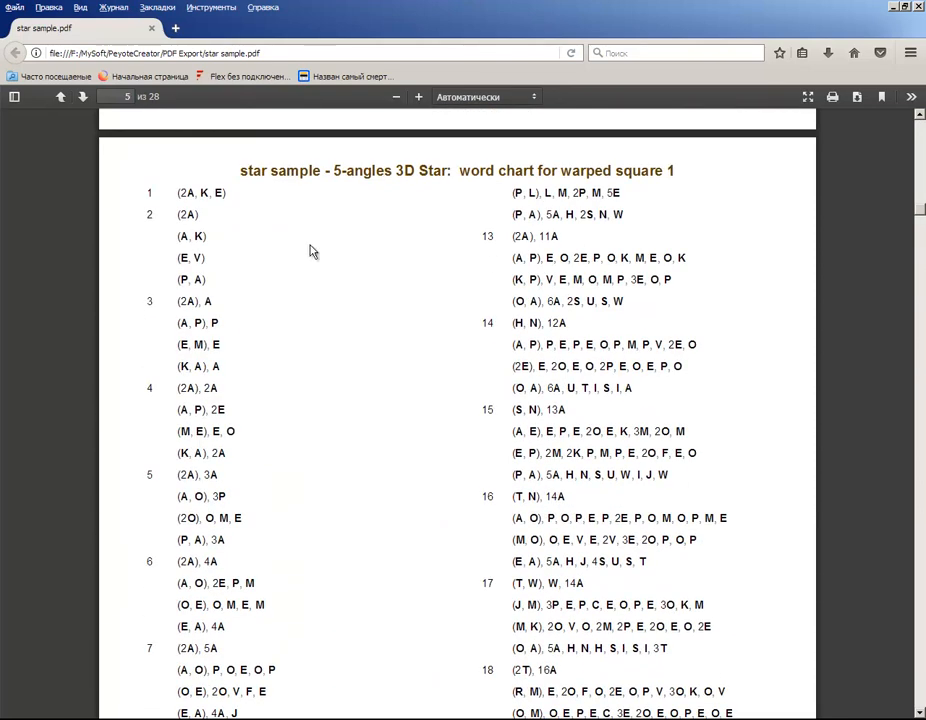
scroll(600, 245, "down", 4)
scroll(596, 254, "down", 15)
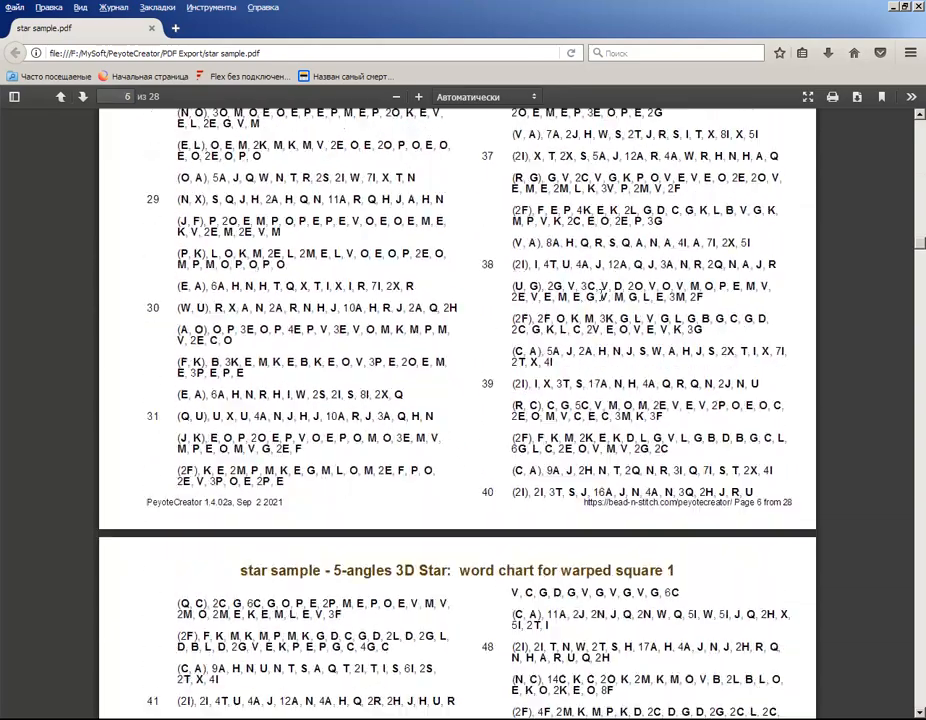
scroll(612, 305, "down", 15)
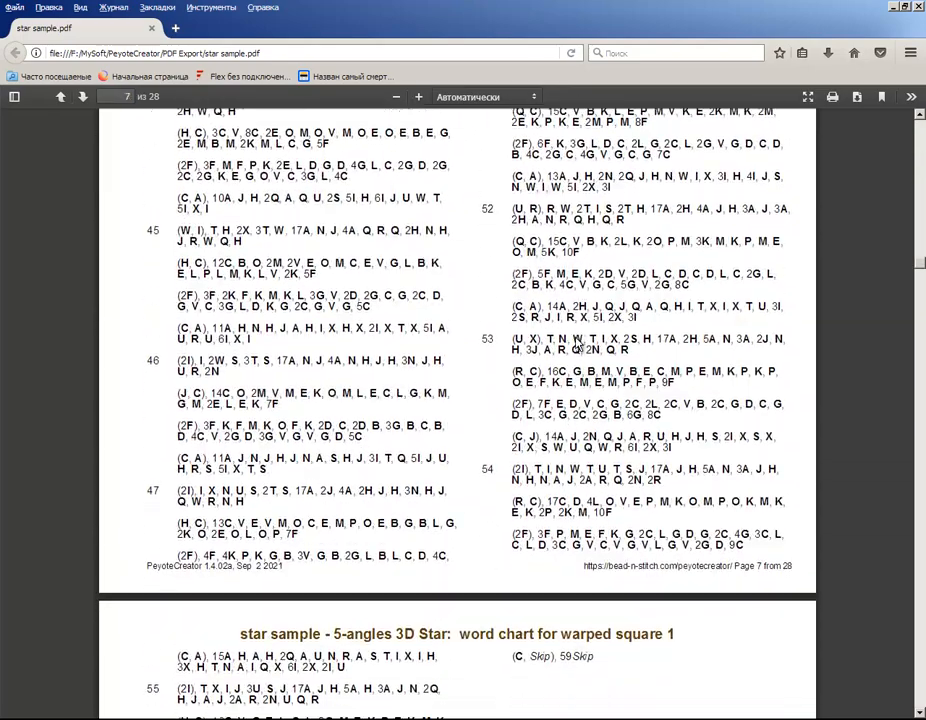
scroll(612, 511, "down", 10)
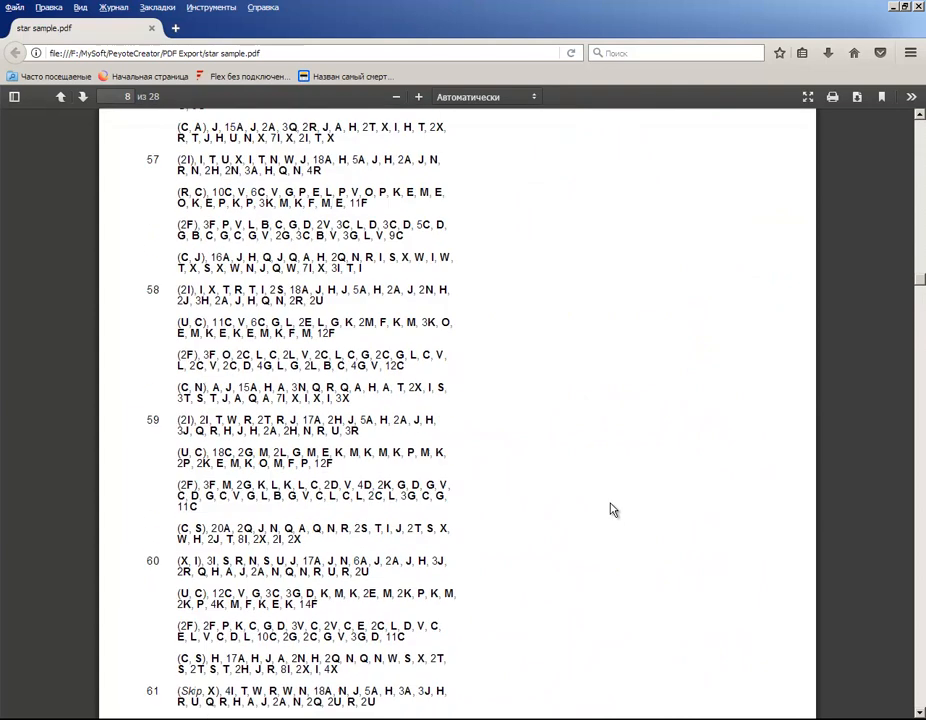
Check the PDF pages for warped squares 2 and 5, and close the document to return to PeyoteCreator.
scroll(616, 498, "down", 3)
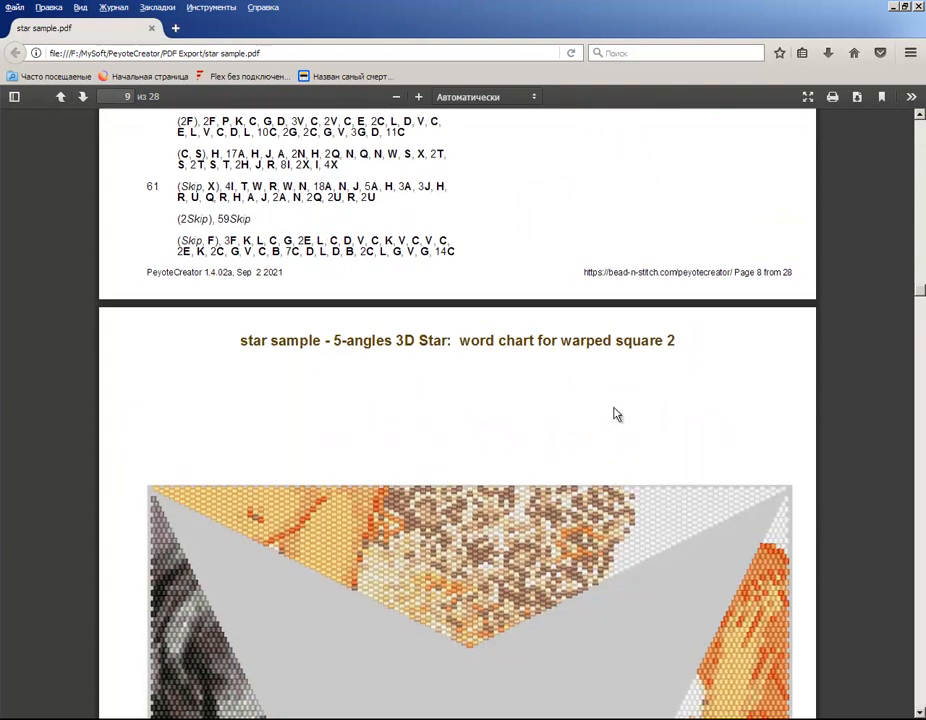
scroll(616, 414, "down", 15)
scroll(556, 404, "down", 17)
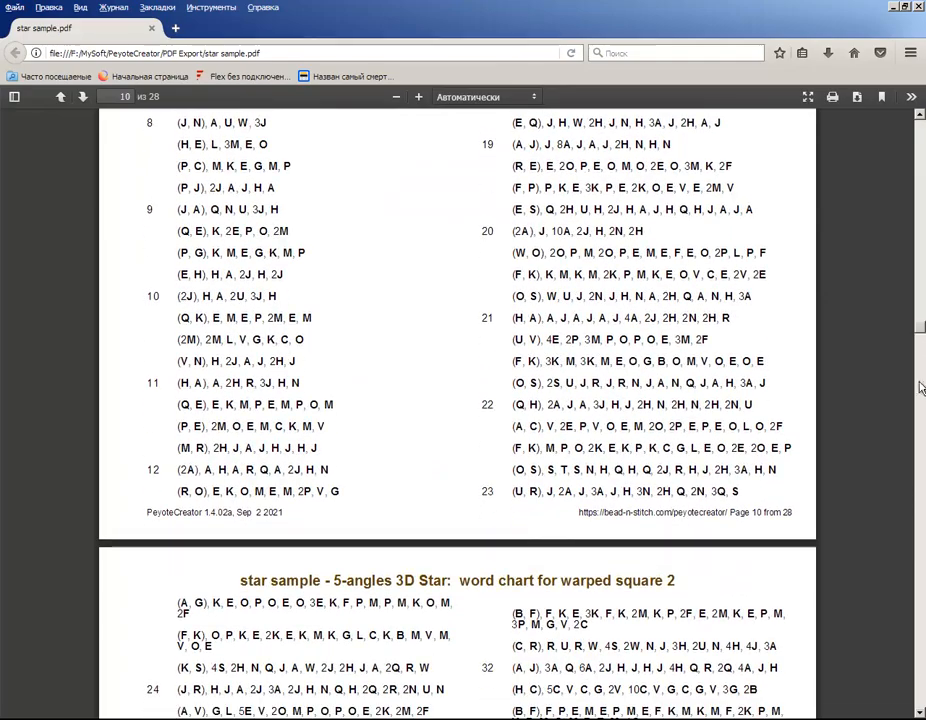
left_click_drag(921, 331, 918, 602)
scroll(585, 425, "up", 15)
scroll(540, 293, "up", 15)
scroll(505, 272, "up", 15)
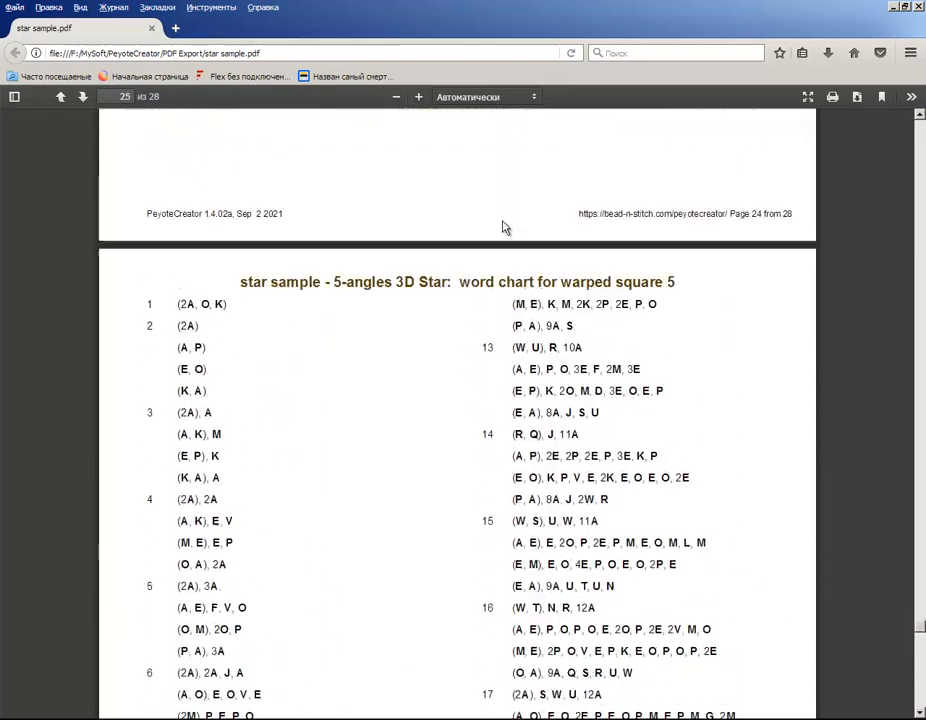
scroll(505, 228, "up", 15)
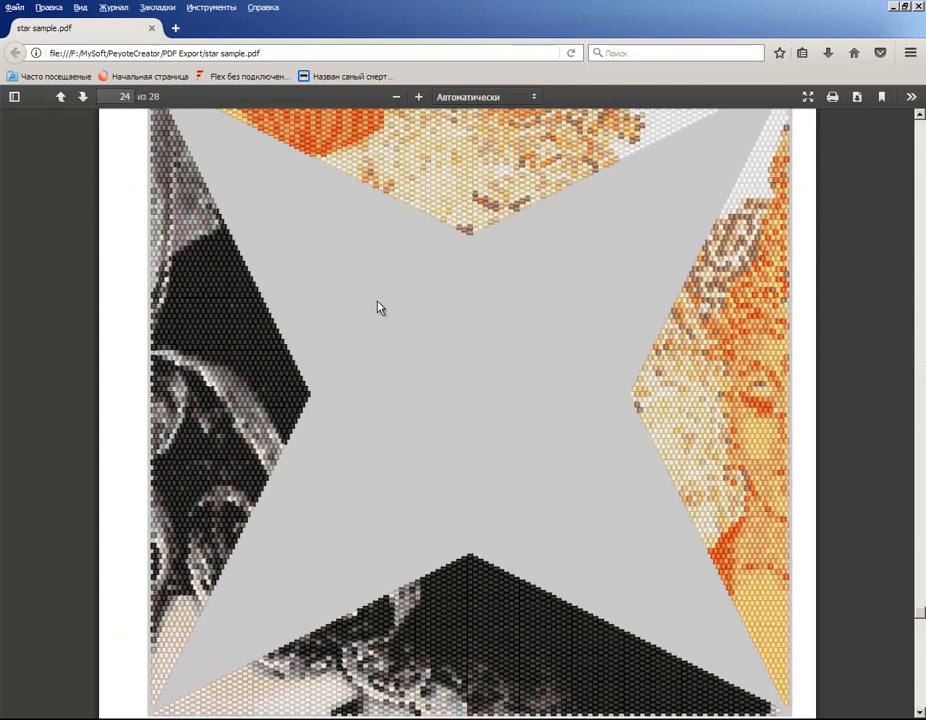
scroll(378, 307, "up", 2)
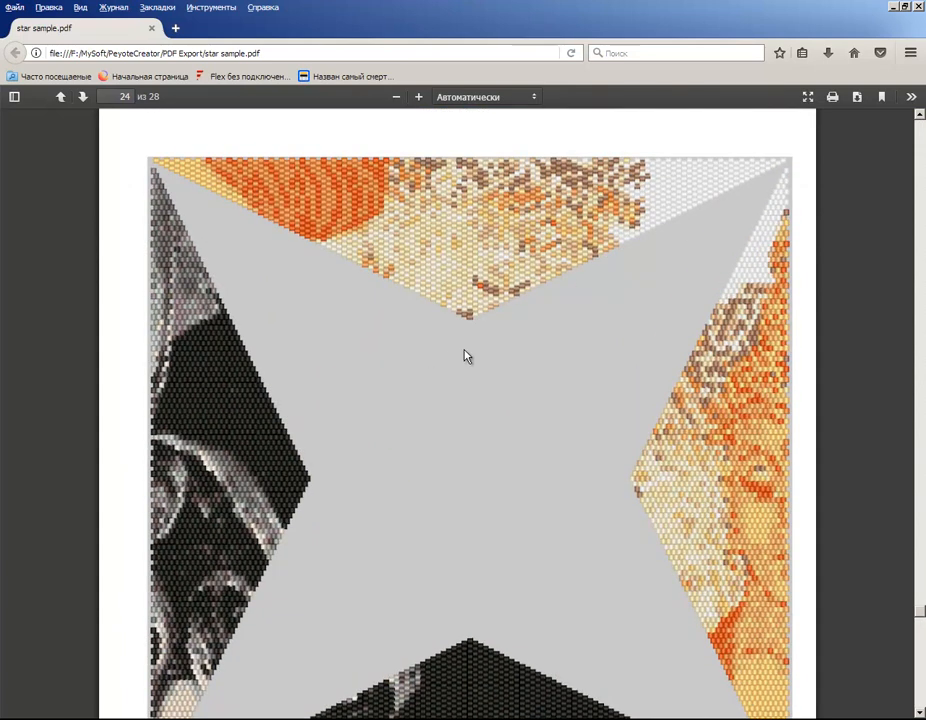
scroll(475, 424, "down", 10)
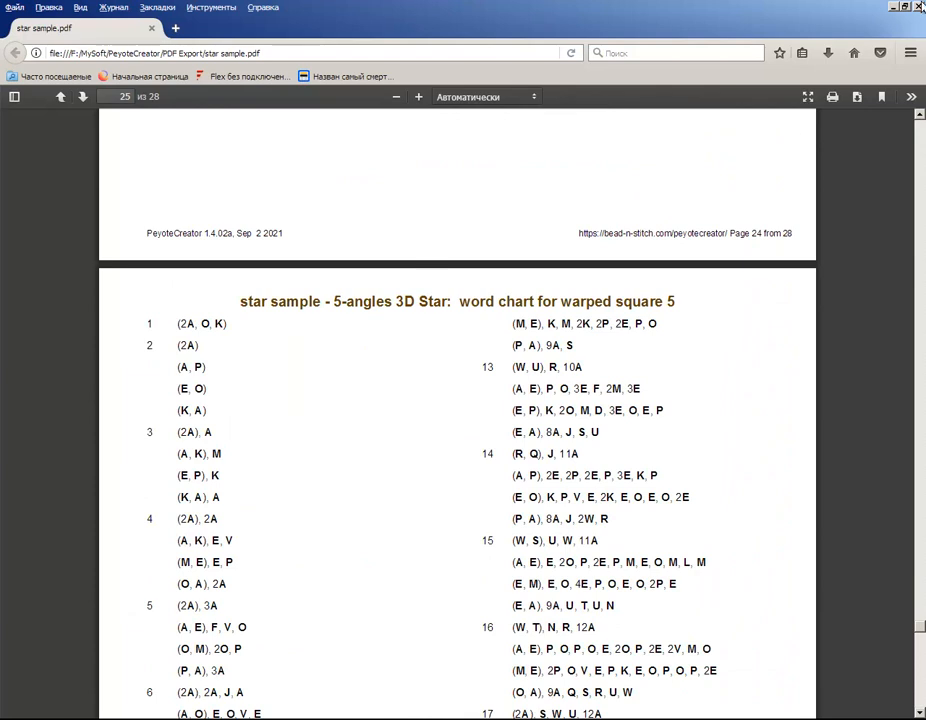
left_click(918, 6)
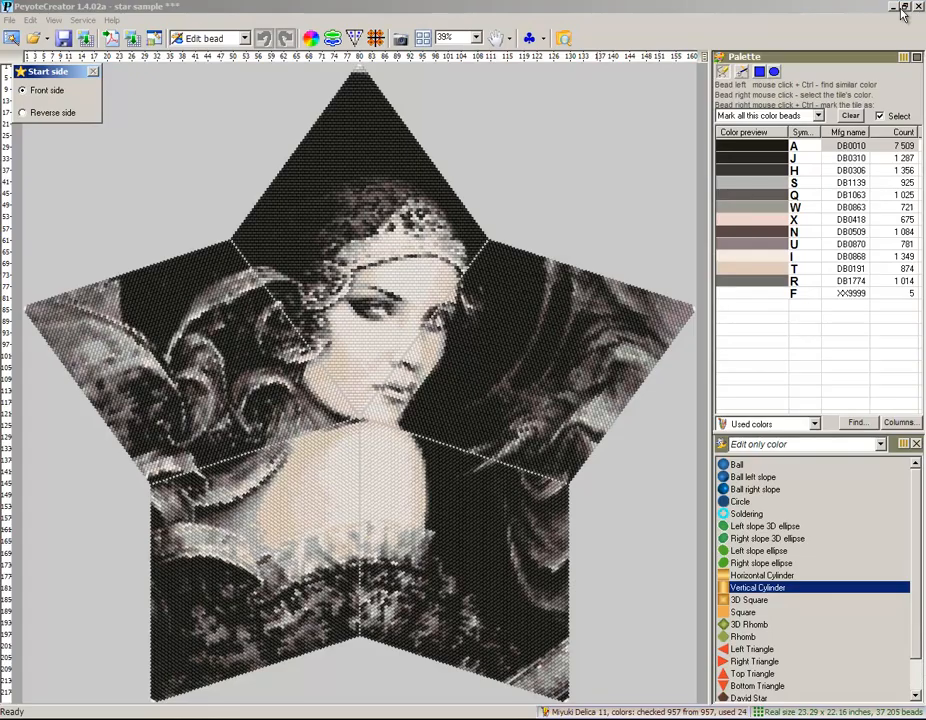
Load Будда.jpg and import it onto both sides of the star, using 12 colors and the Sun color model.
left_click(89, 44)
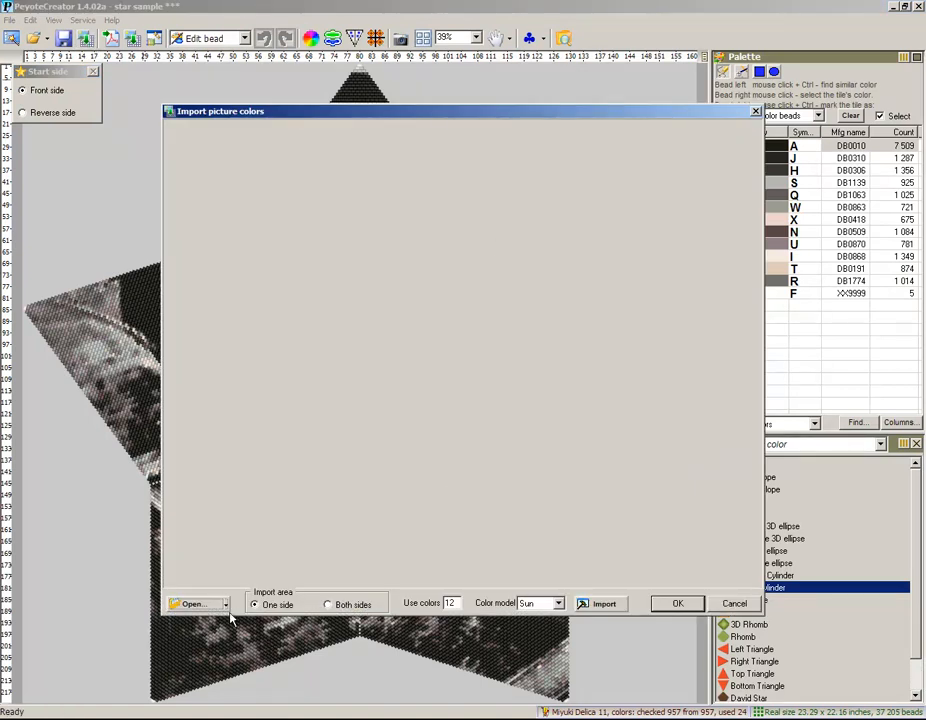
left_click(225, 604)
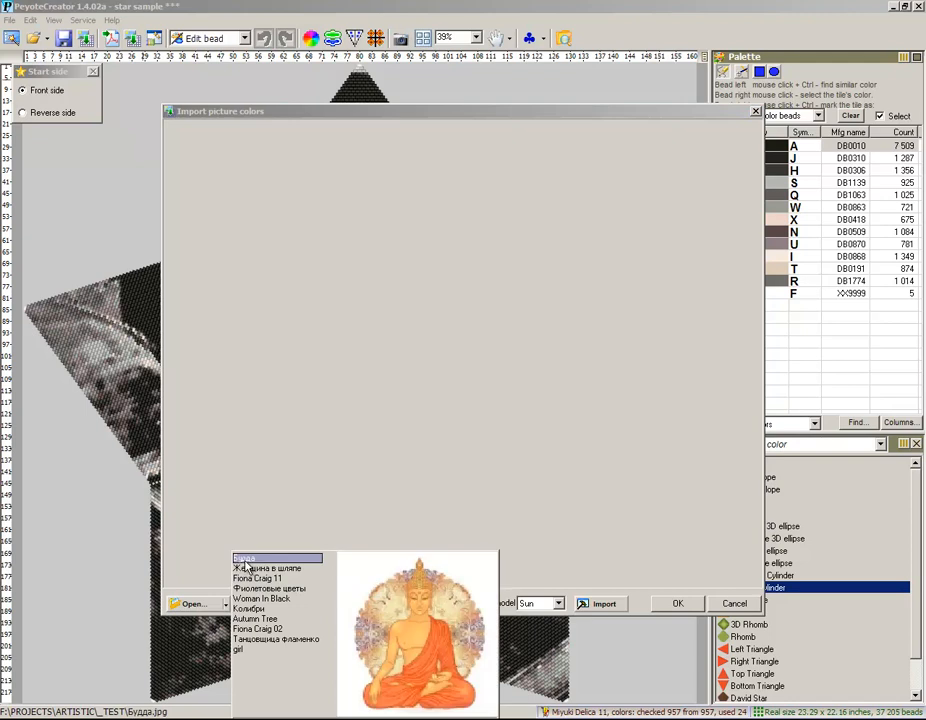
left_click(245, 565)
left_click(330, 606)
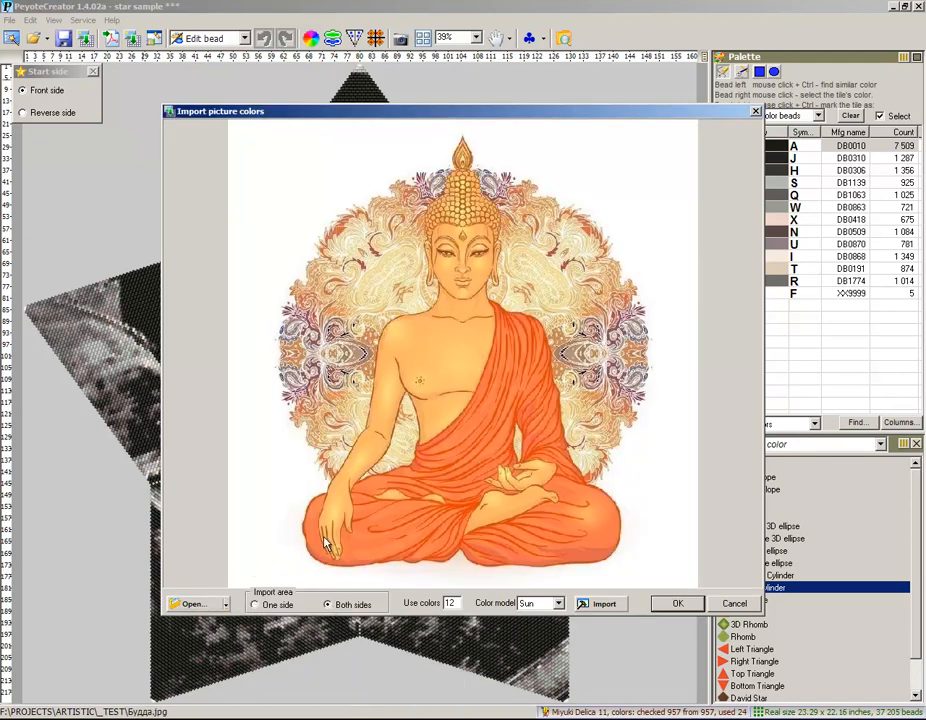
left_click(598, 605)
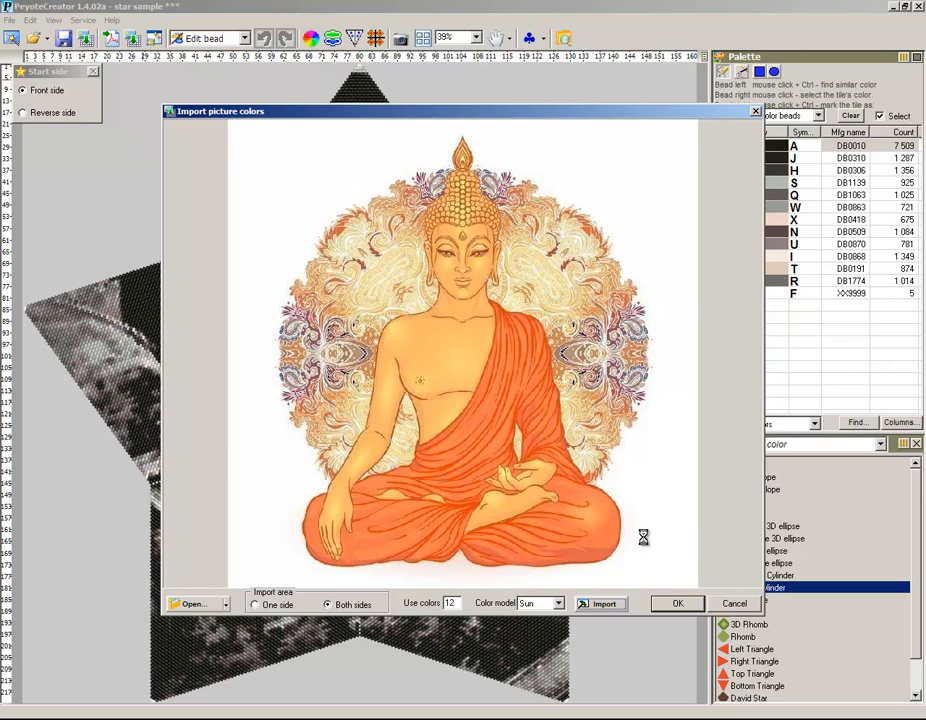
left_click(677, 605)
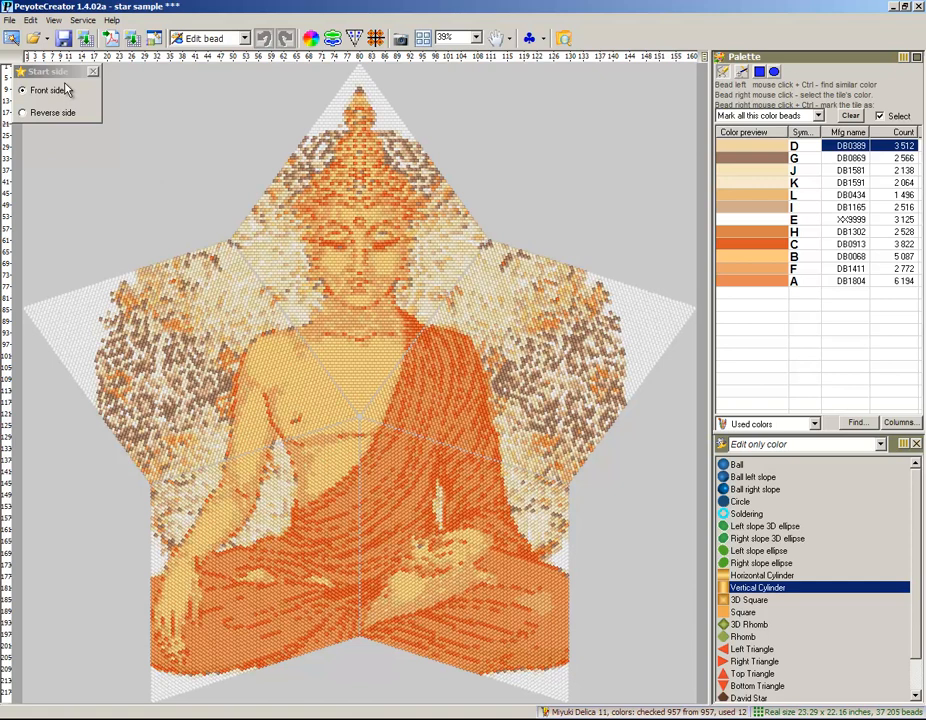
Compare the imported Buddha picture on the star's reverse and front sides.
left_click(24, 112)
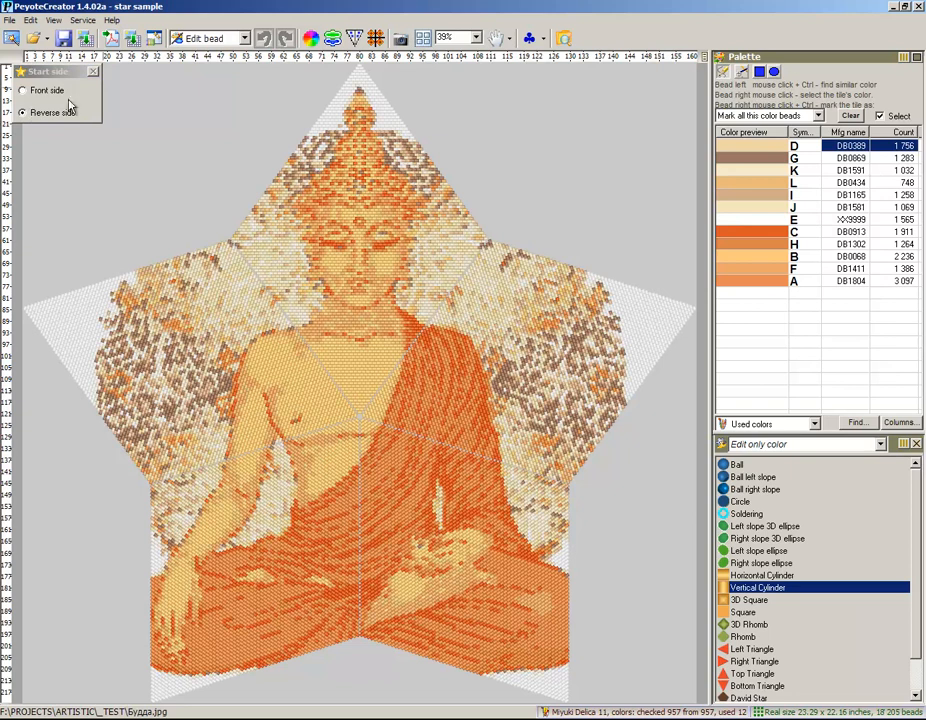
left_click(46, 90)
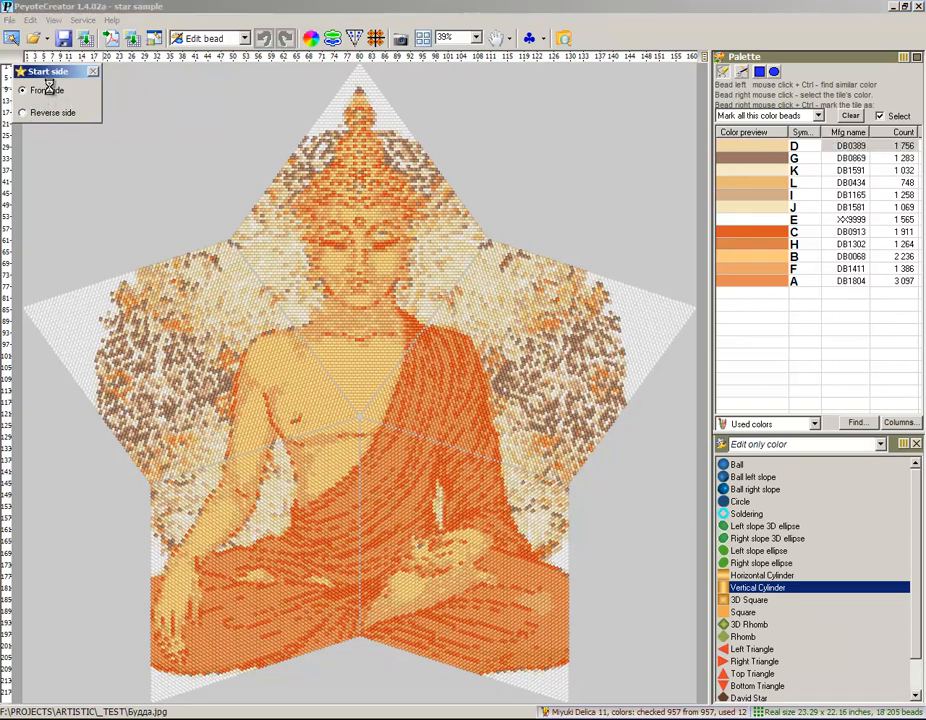
left_click(57, 114)
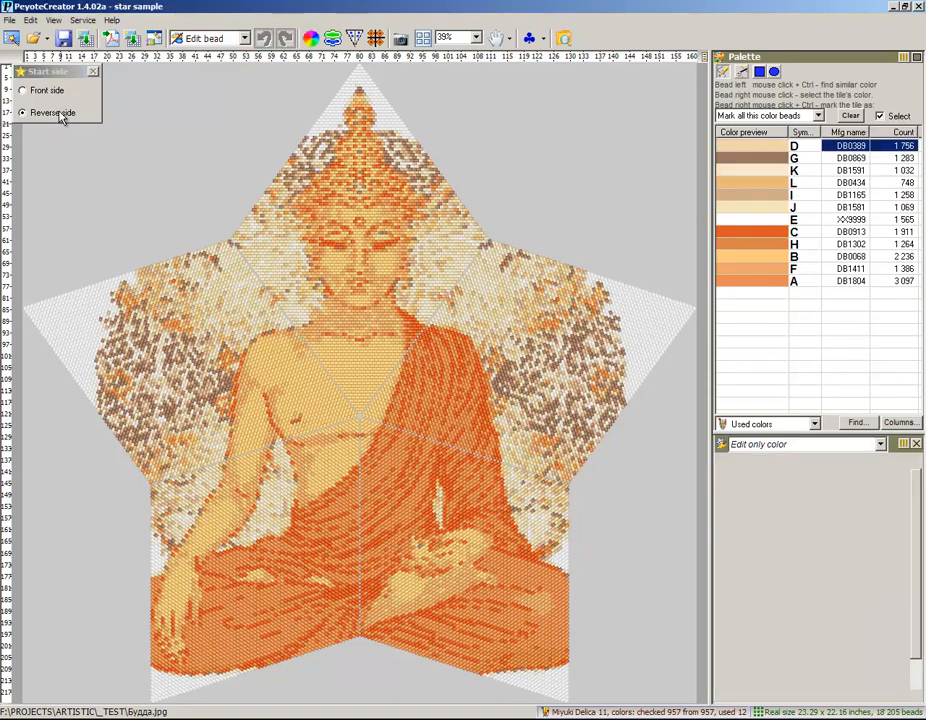
left_click(54, 92)
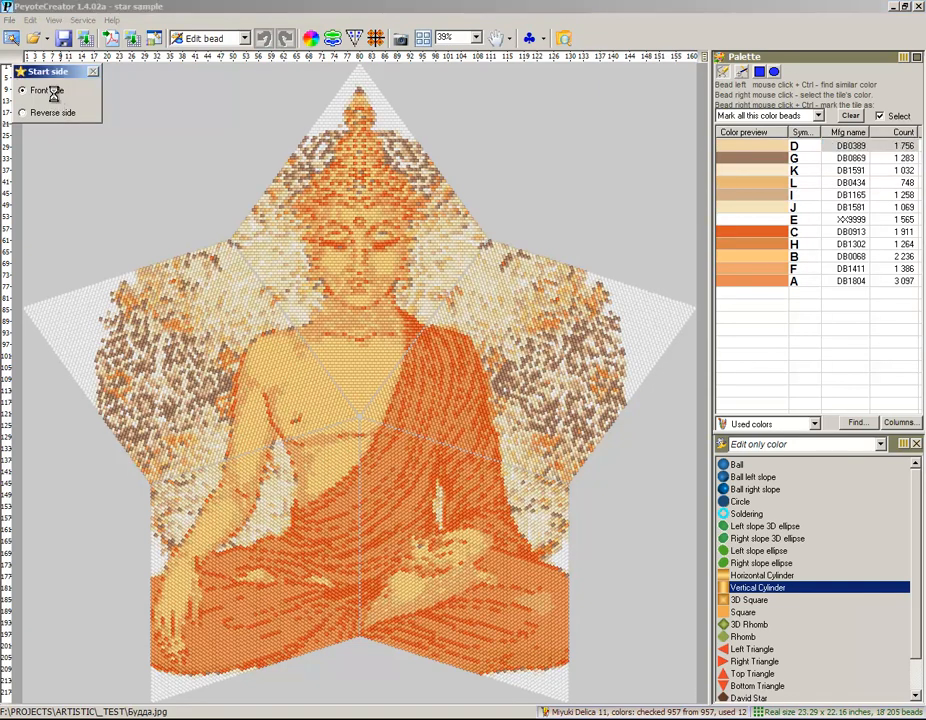